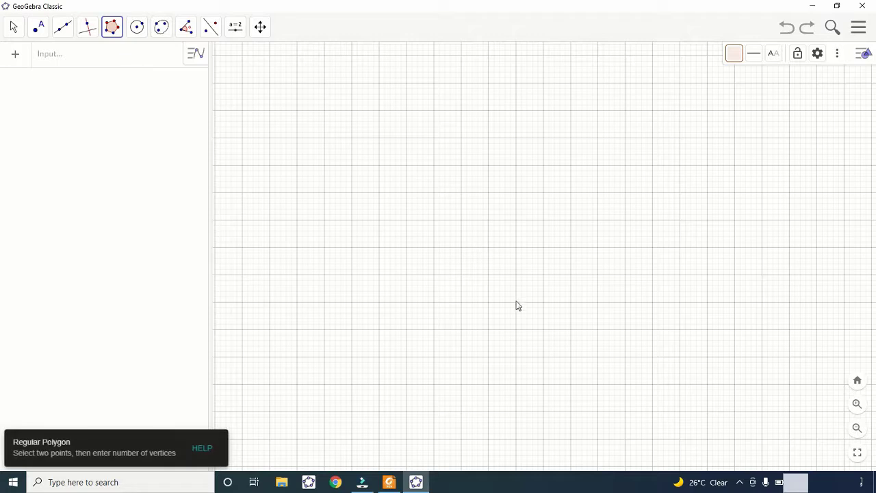
Construct a four-vertex regular polygon with its first side running from (0, -2) to (-5, -2)
left_click(516, 302)
left_click(380, 302)
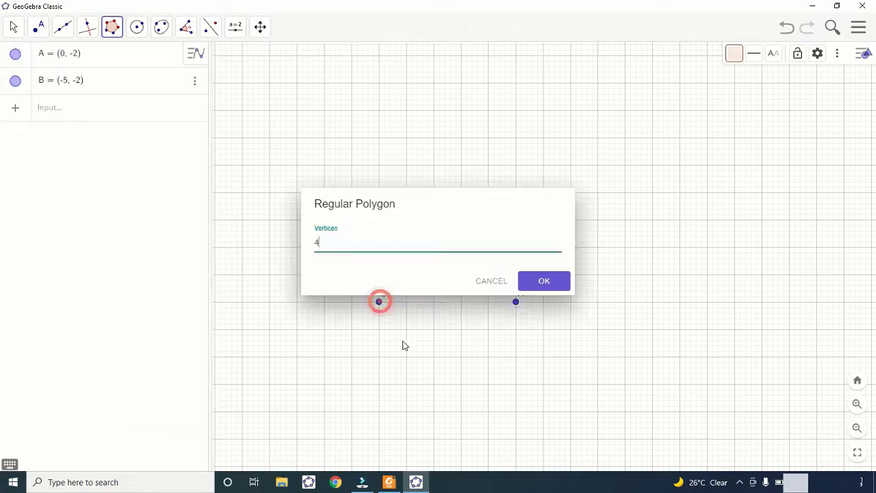
key("Return")
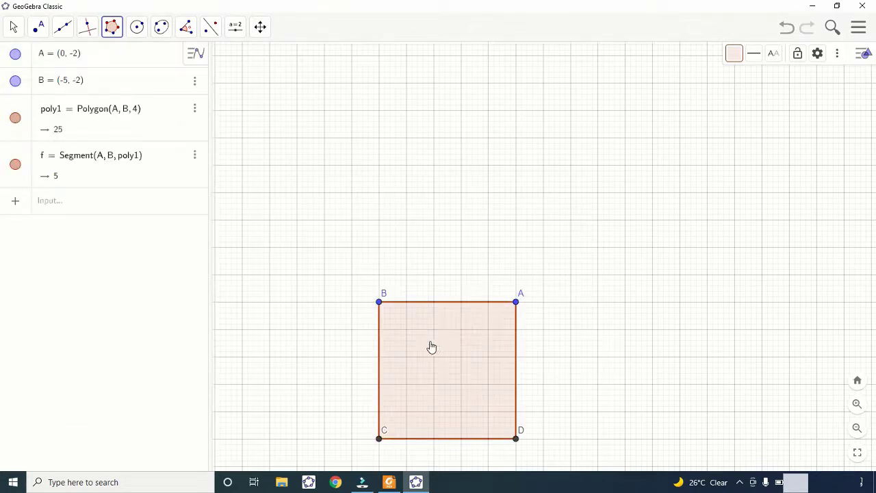
Draw a semicircle above the square with endpoints B and A
left_click(137, 27)
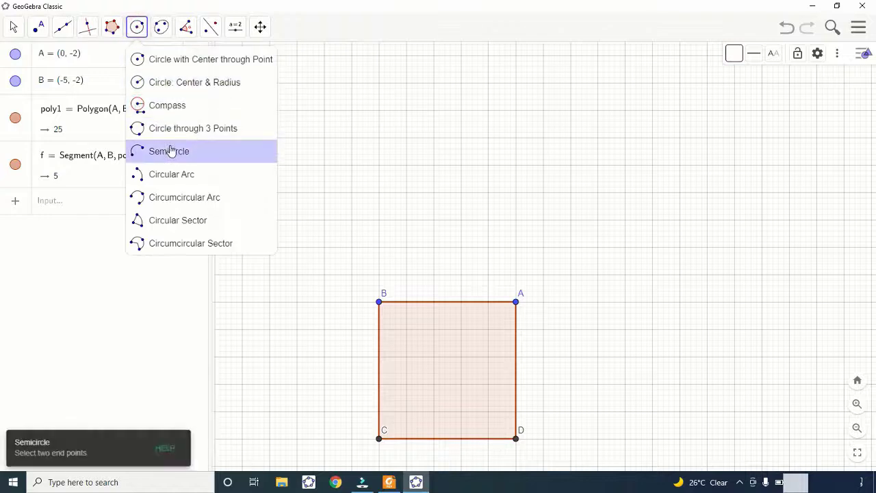
left_click(171, 151)
left_click(380, 303)
left_click(516, 303)
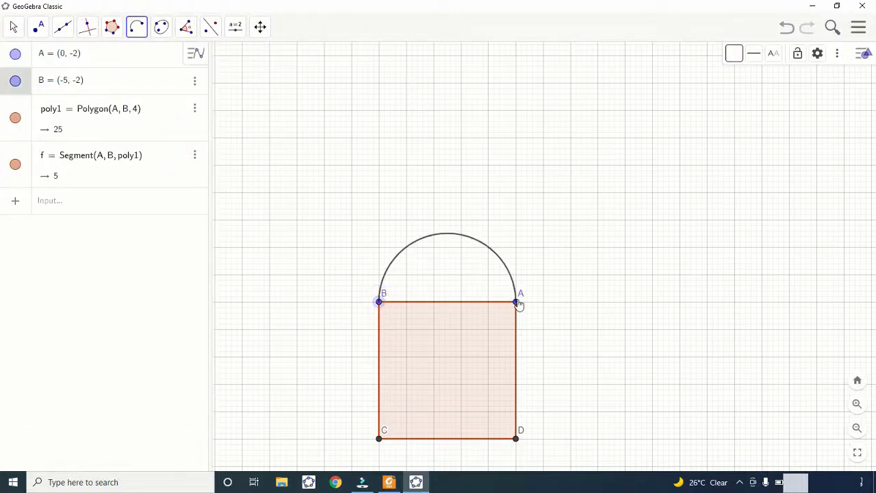
Place a point attached to the semicircle at about (-1.67, 0.36)
left_click(40, 27)
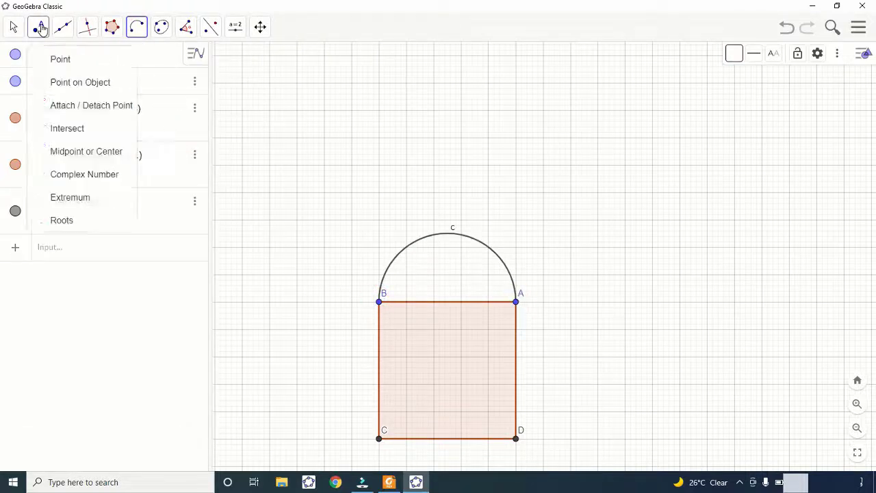
left_click(41, 82)
left_click(470, 237)
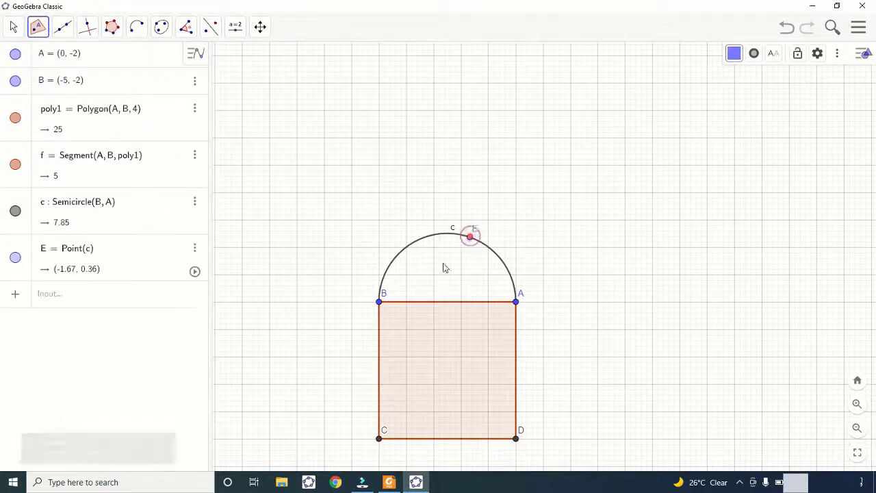
Create a triangle polygon through points A, E and B
left_click(111, 28)
left_click(123, 56)
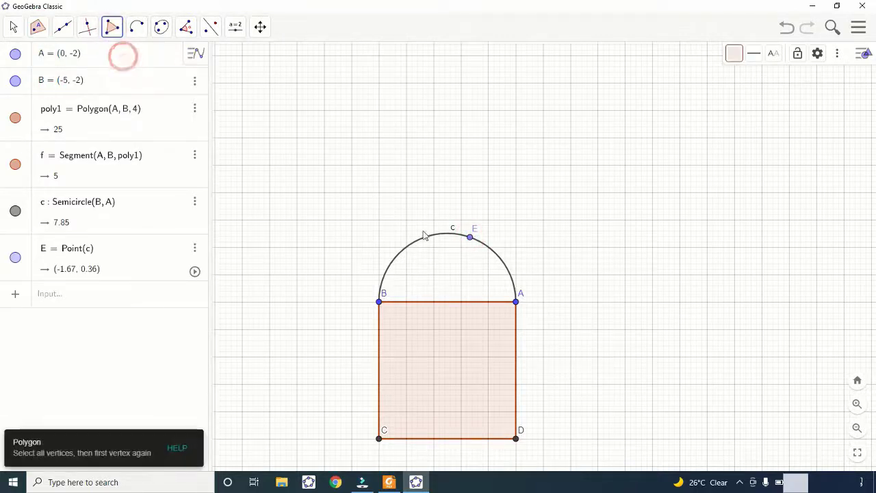
left_click(518, 303)
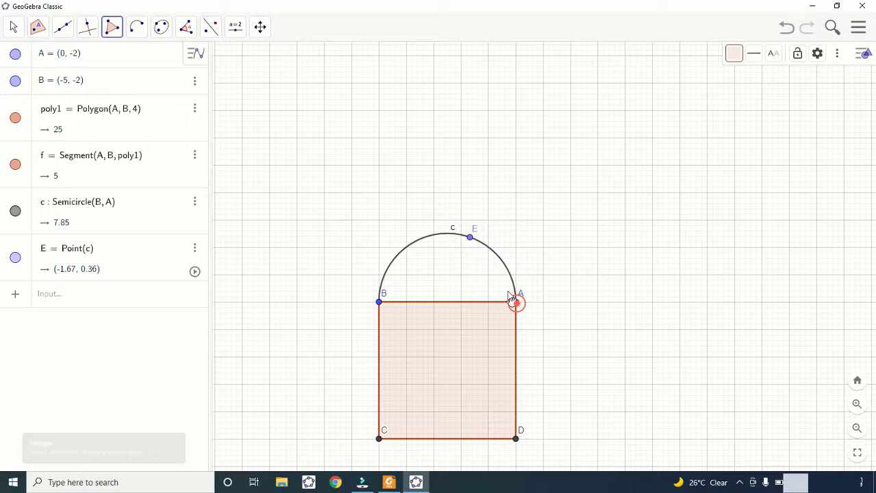
left_click(470, 237)
left_click(379, 302)
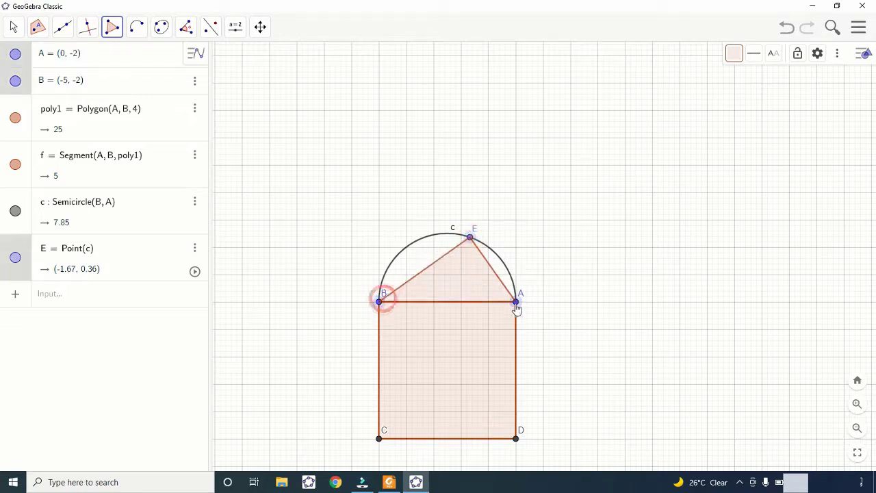
left_click(516, 303)
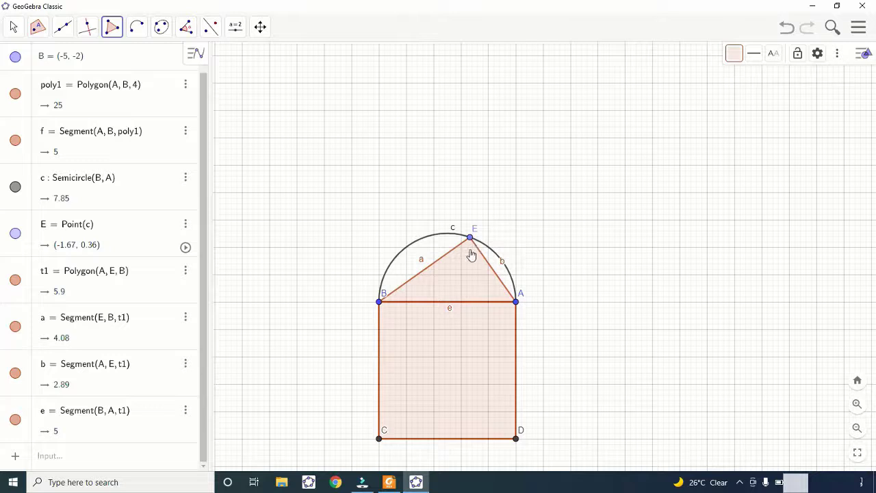
Mark the angle BEA at vertex E and move E along the semicircle to about (-1.1, 0.07)
left_click(186, 27)
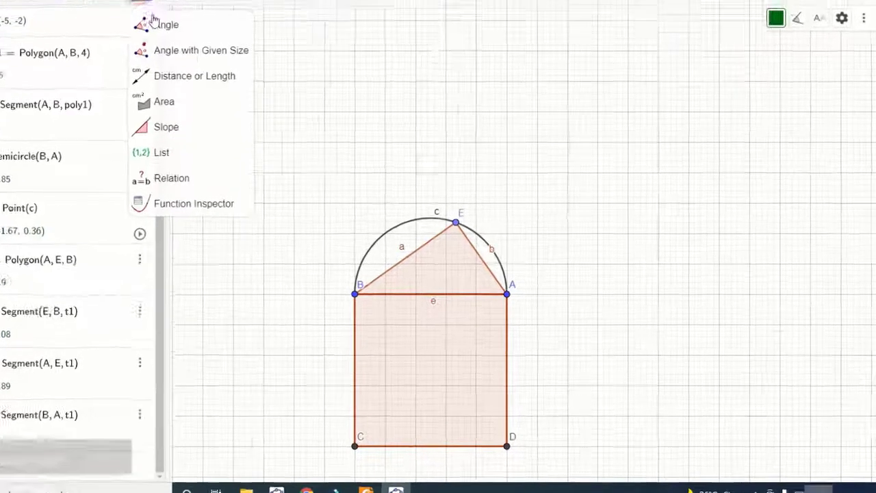
left_click(270, 268)
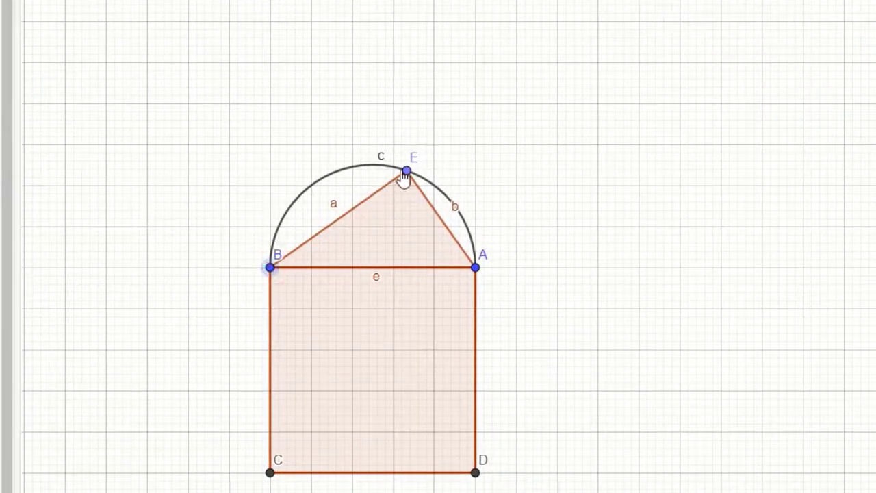
left_click(407, 171)
left_click(477, 268)
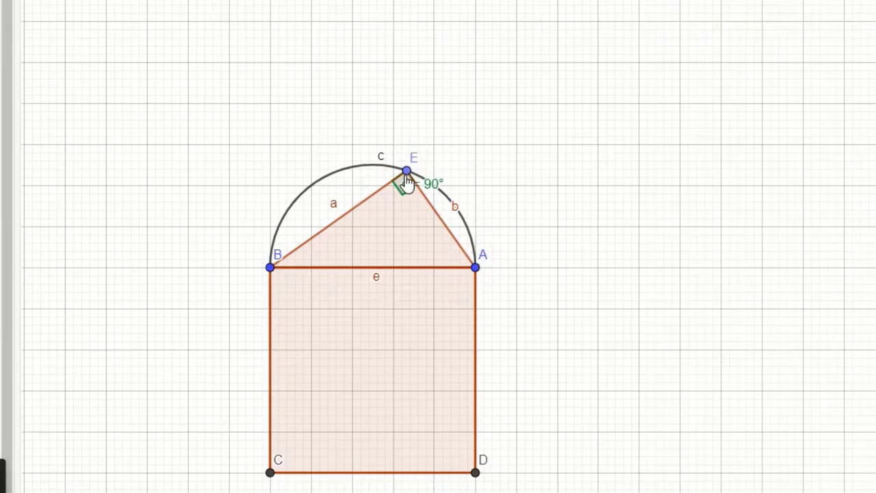
left_click_drag(406, 171, 429, 182)
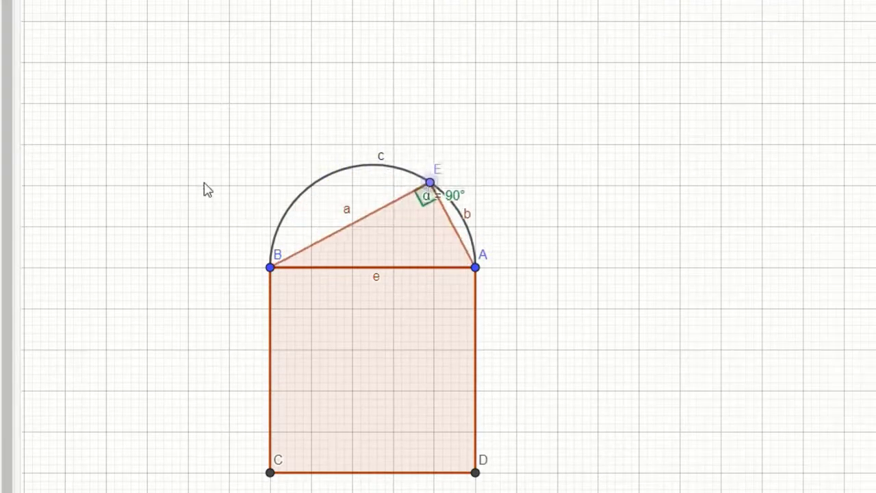
Hide the angle at E and the semicircle from the drawing
right_click(432, 208)
left_click(466, 251)
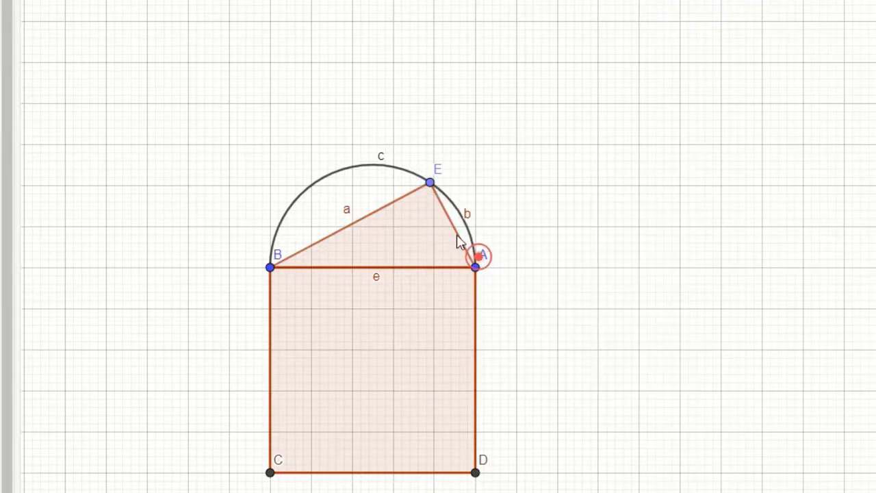
right_click(345, 179)
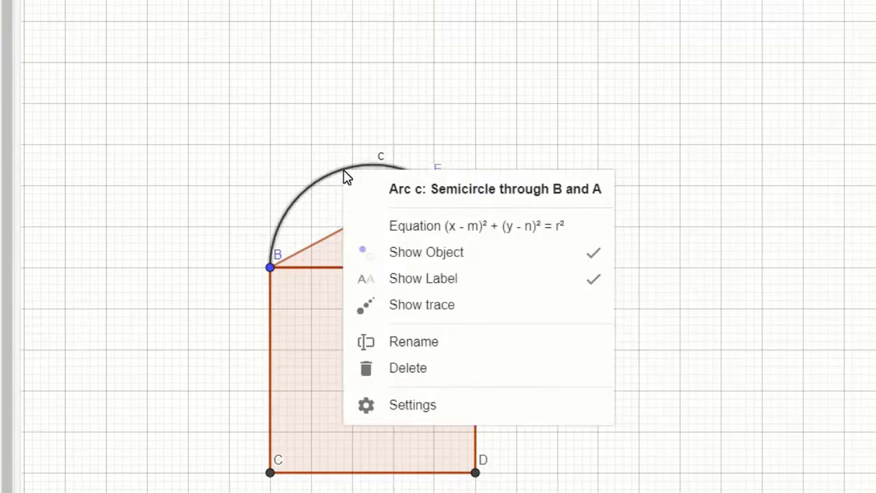
left_click(414, 260)
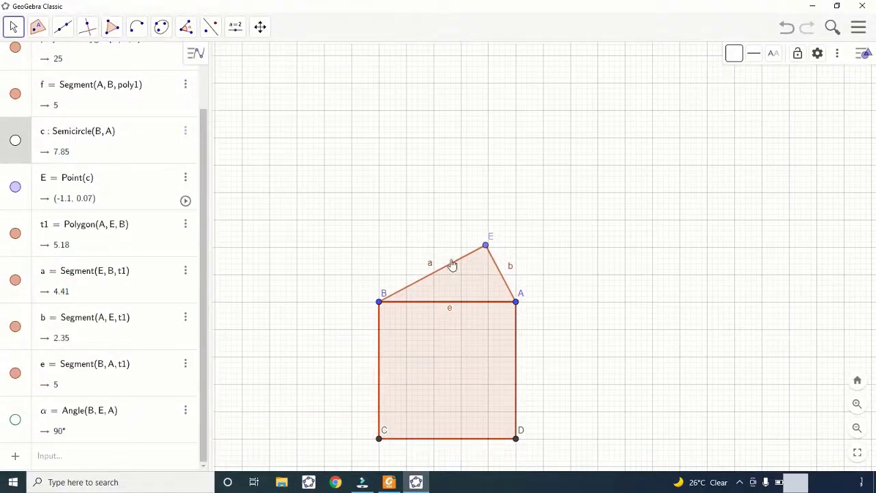
Construct a four-vertex regular polygon outward on triangle side EA
left_click(112, 27)
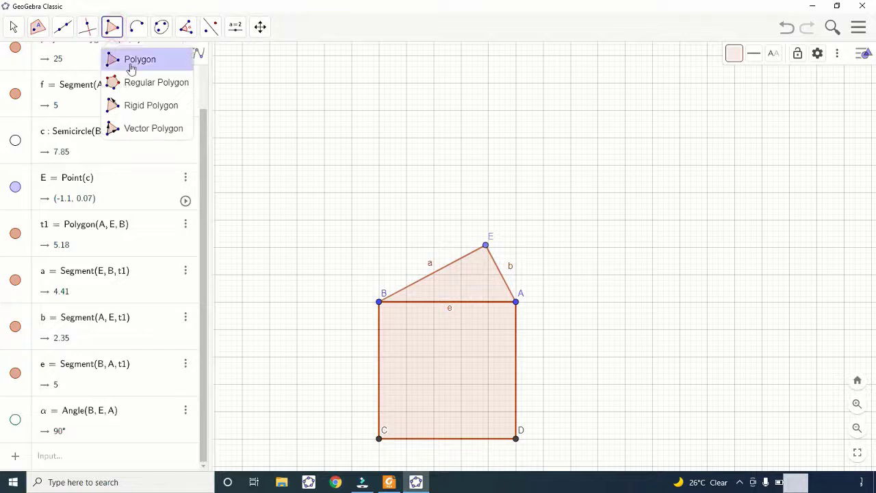
left_click(134, 81)
left_click(485, 245)
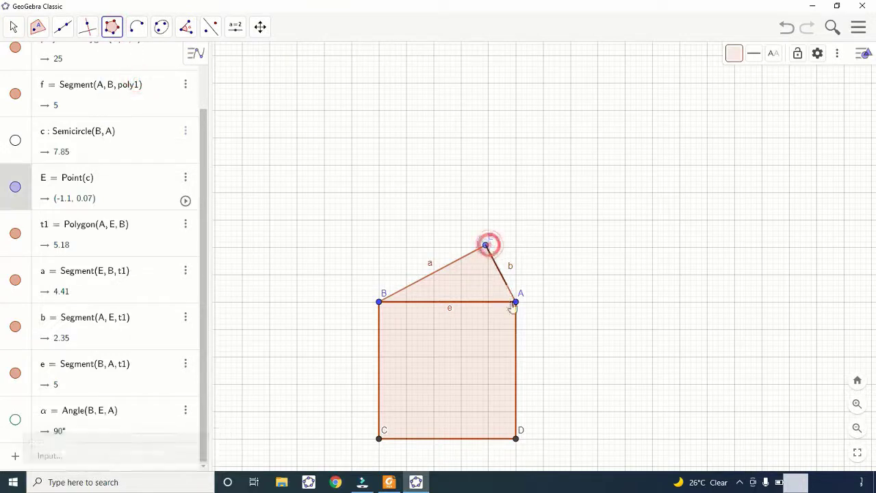
left_click(515, 301)
key("Return")
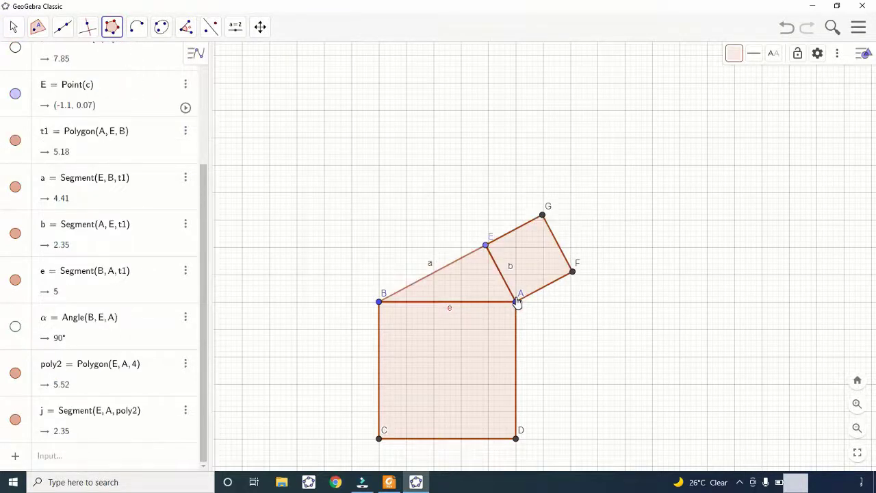
Construct a four-vertex regular polygon outward on side BE, and move E closer to A until side AE is about 1.89
left_click(379, 303)
left_click(485, 245)
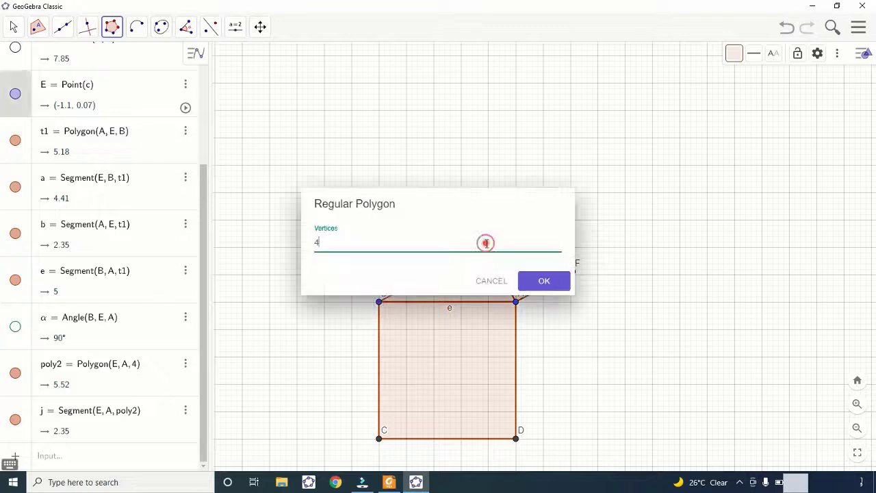
key("Return")
left_click(13, 26)
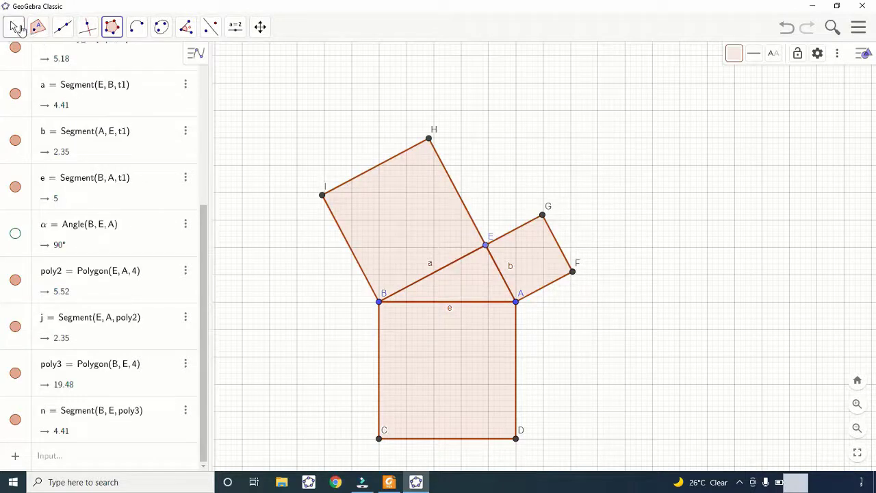
mouse_move(486, 245)
left_mouse_down()
mouse_move(512, 280)
mouse_move(445, 251)
mouse_move(411, 246)
mouse_move(497, 254)
left_mouse_up()
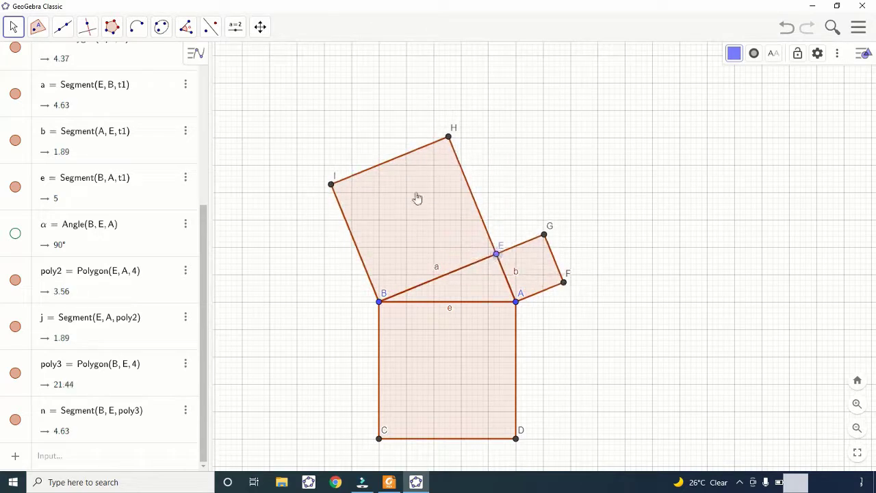
Show the name labels of the three squares built on the triangle's sides
right_click(418, 203)
left_click(446, 251)
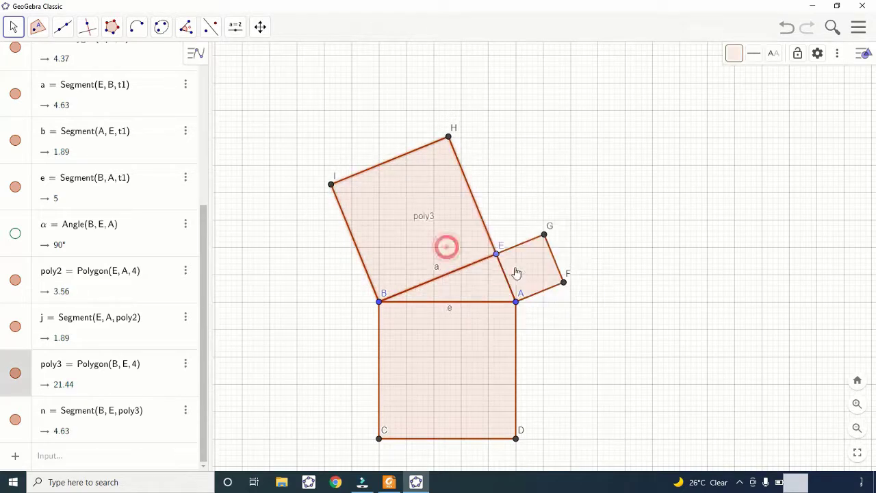
right_click(526, 273)
left_click(539, 321)
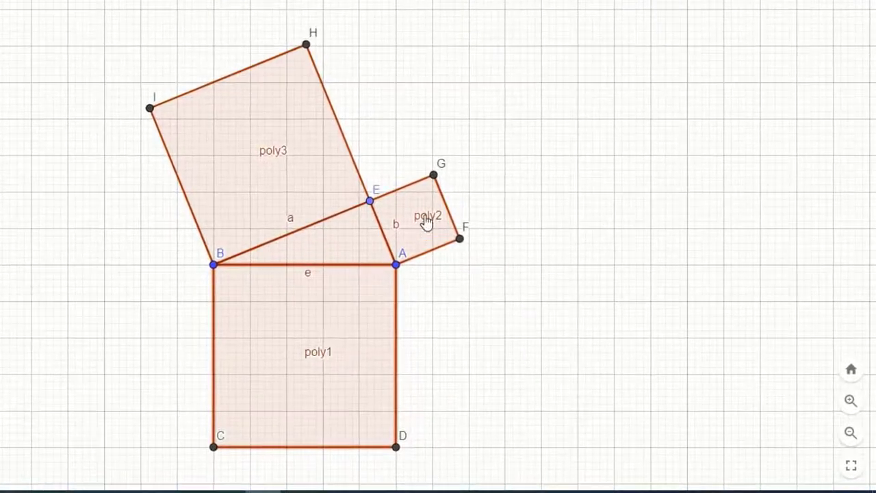
Rename the square on side AB as hyp
right_click(321, 359)
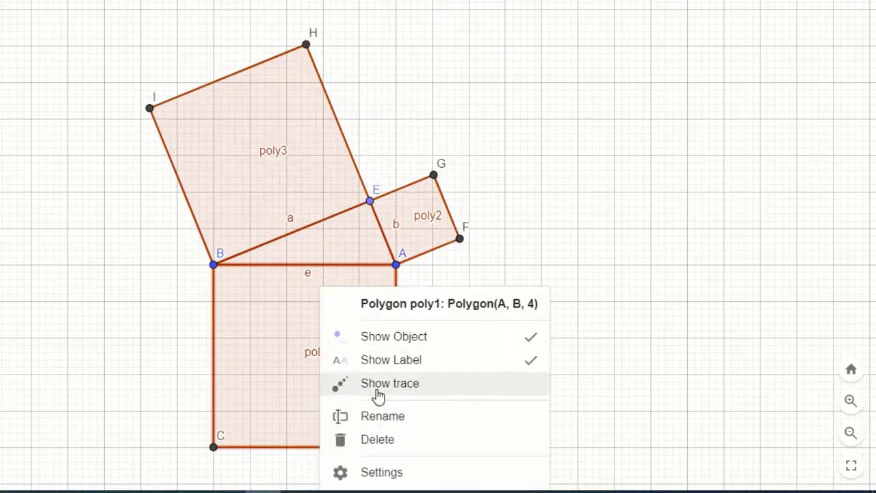
left_click(392, 417)
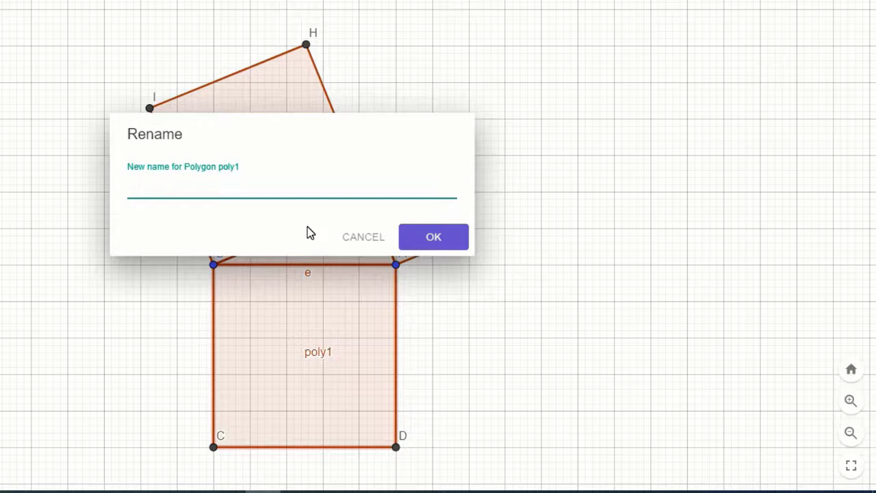
key("Return")
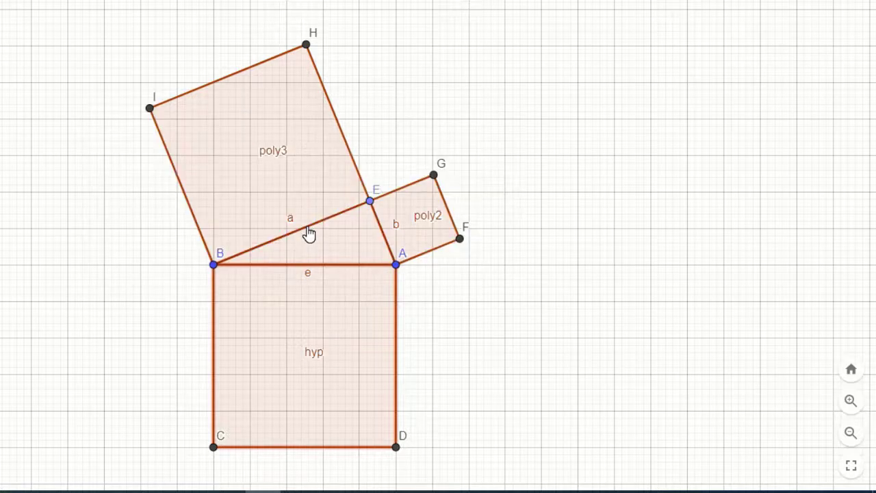
Rename the square on side EA as perp
right_click(425, 226)
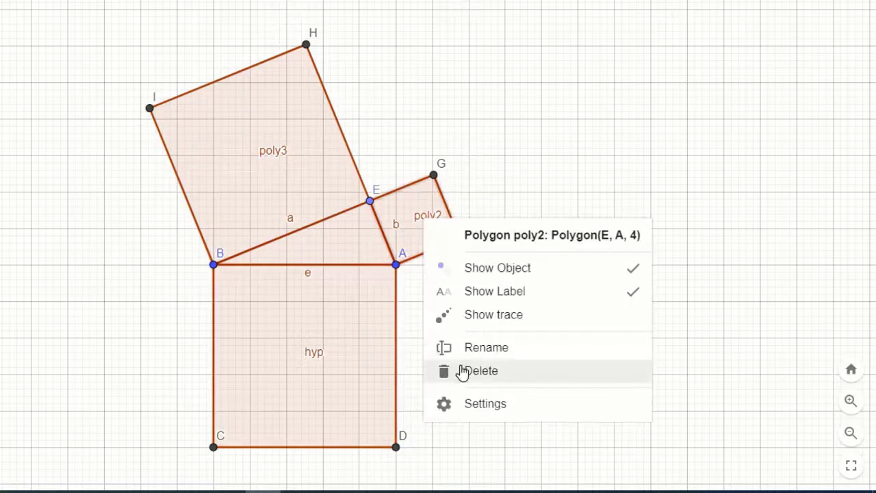
left_click(470, 347)
key("BackSpace")
key("BackSpace")
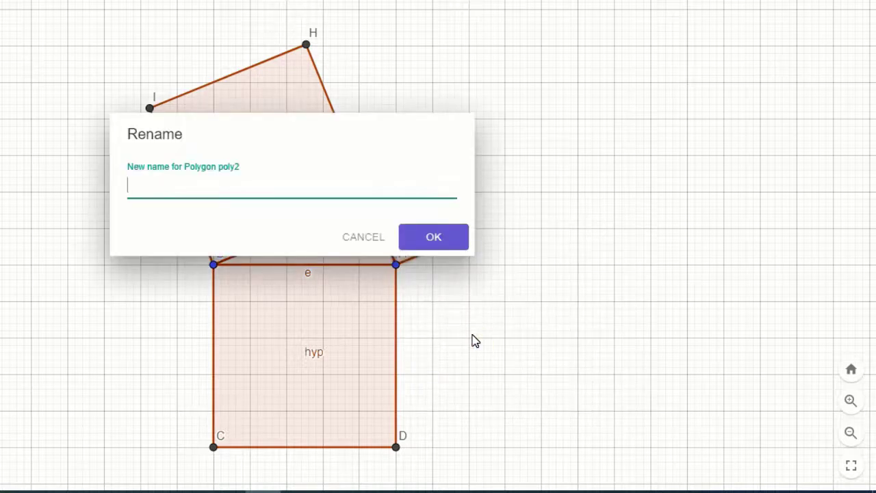
key("Return")
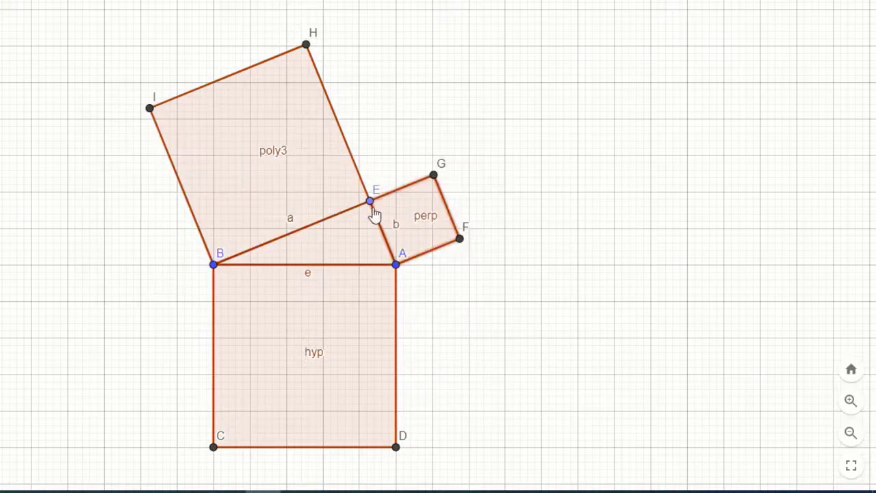
Rename the square on side BE as base
right_click(273, 152)
left_click(324, 281)
key("BackSpace")
key("BackSpace")
key("BackSpace")
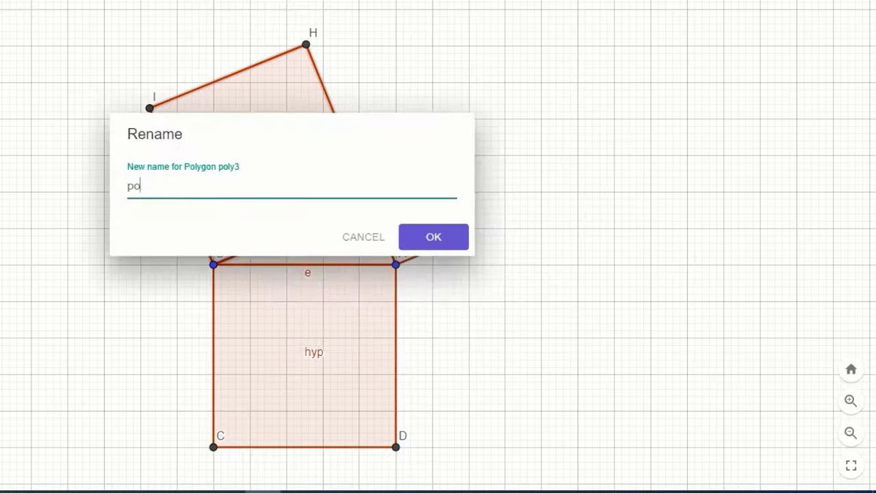
key("Return")
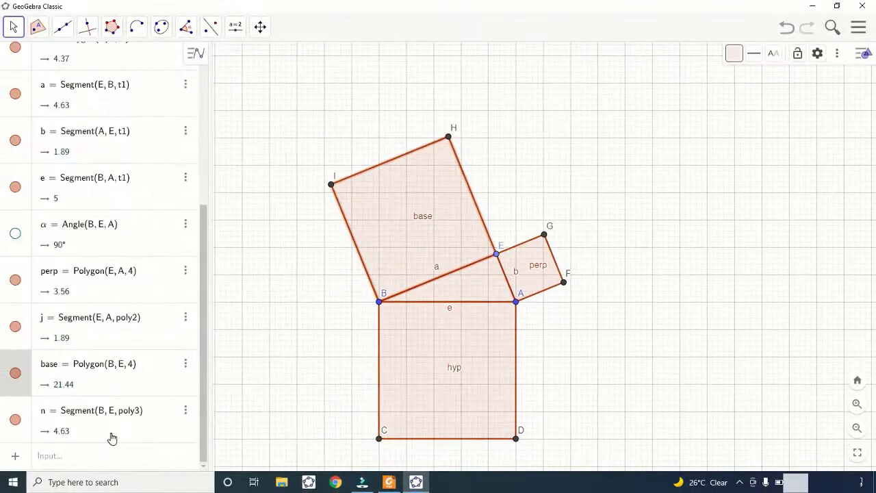
Compute the area of the square hyp with the polygon form of the Area command
left_click(99, 451)
type("area")
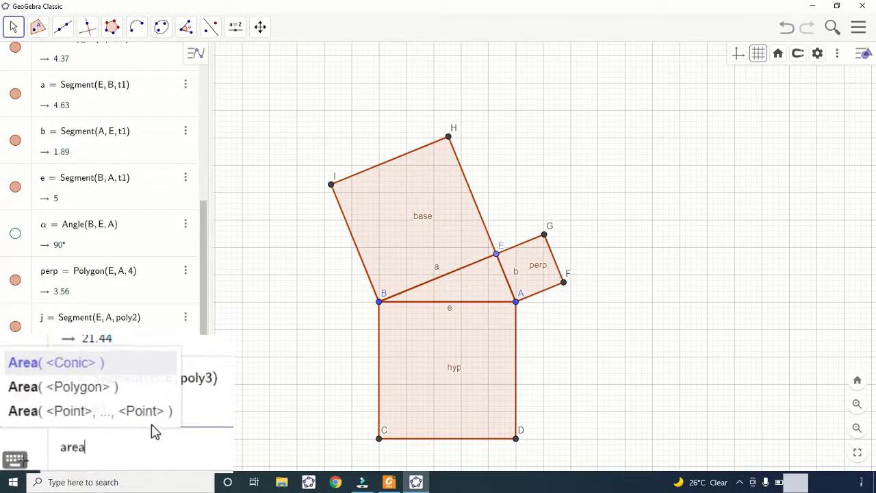
key("Down")
key("Return")
type("hyp")
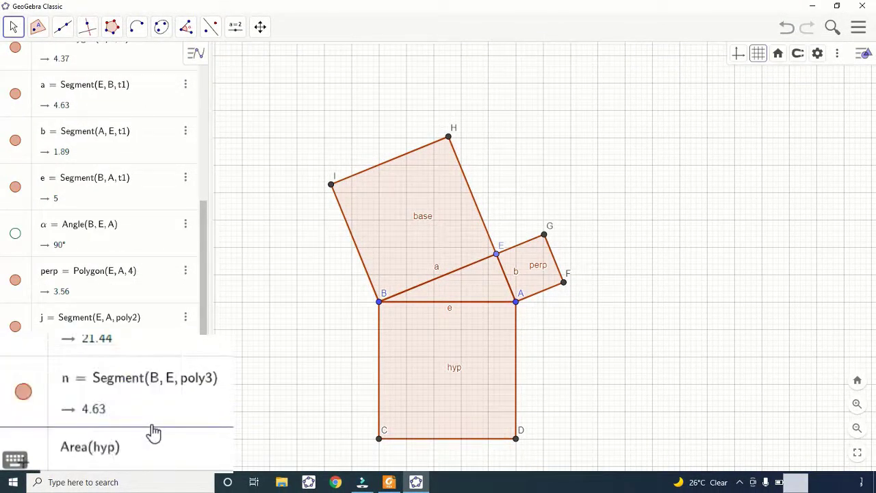
key("Return")
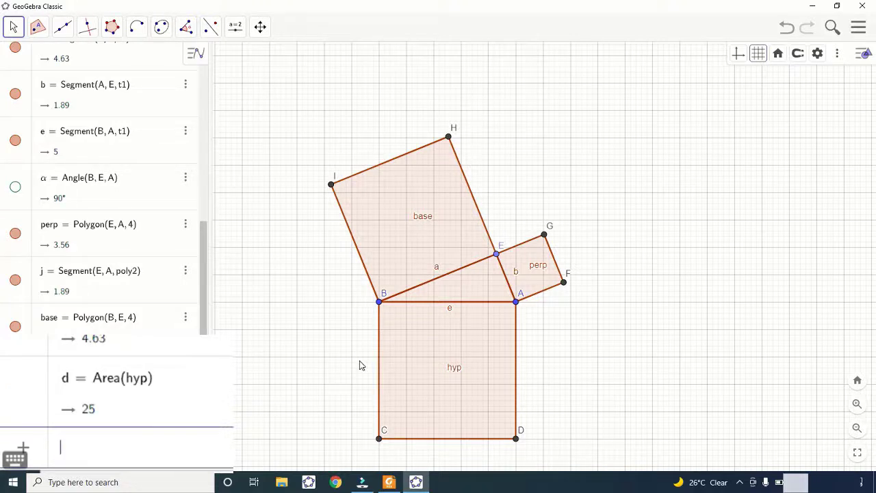
Compute the area of the square perp with the Area command
type("area")
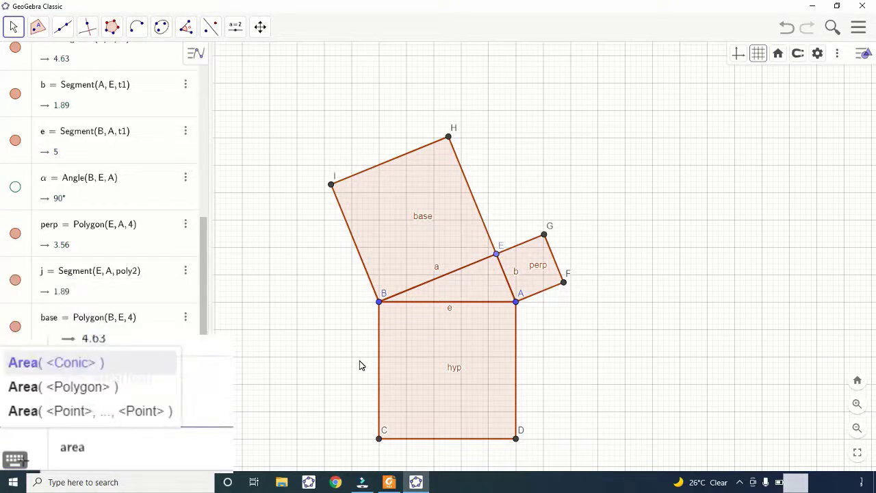
key("Down")
key("Return")
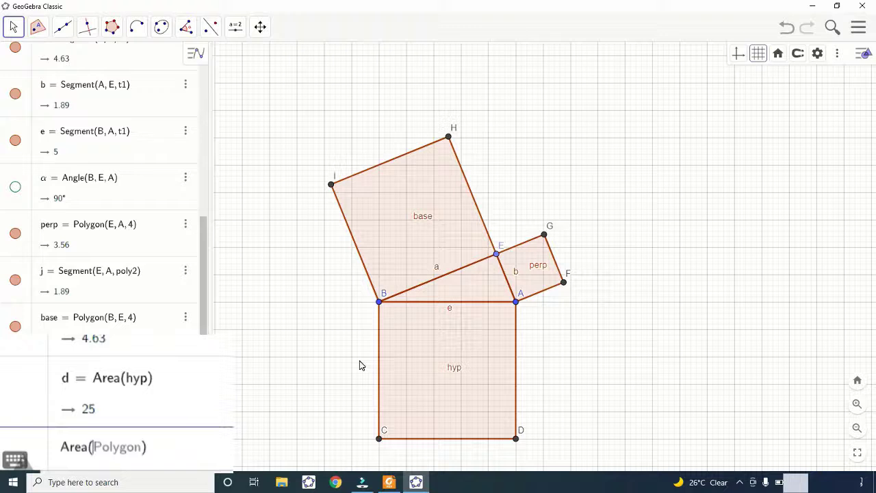
type("per")
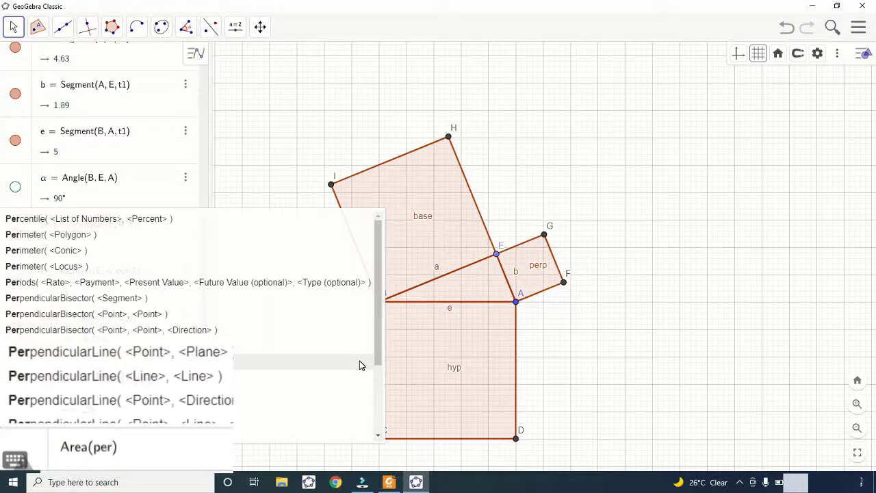
type("p")
key("Return")
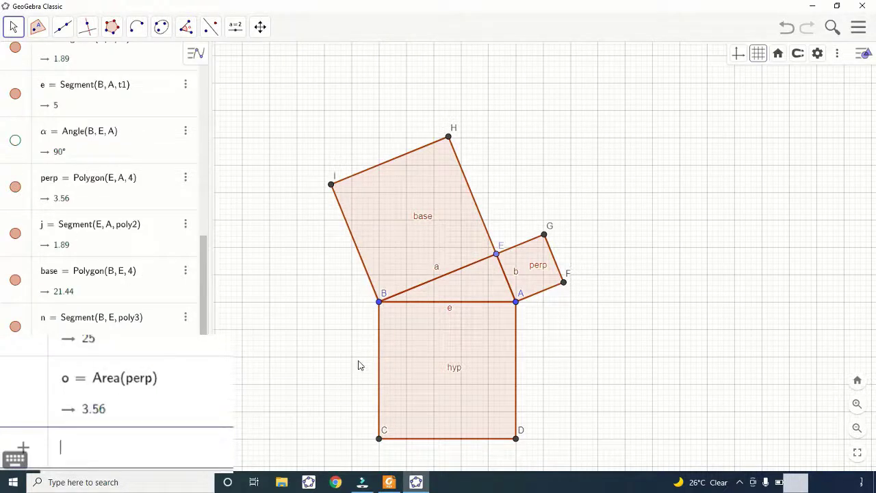
Compute the area of the square base with the Area command
type("area")
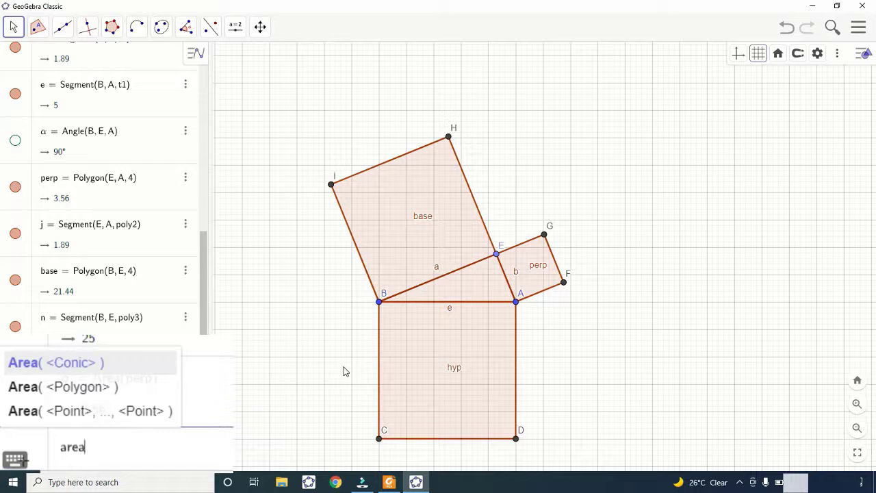
key("Down")
key("Return")
type("base")
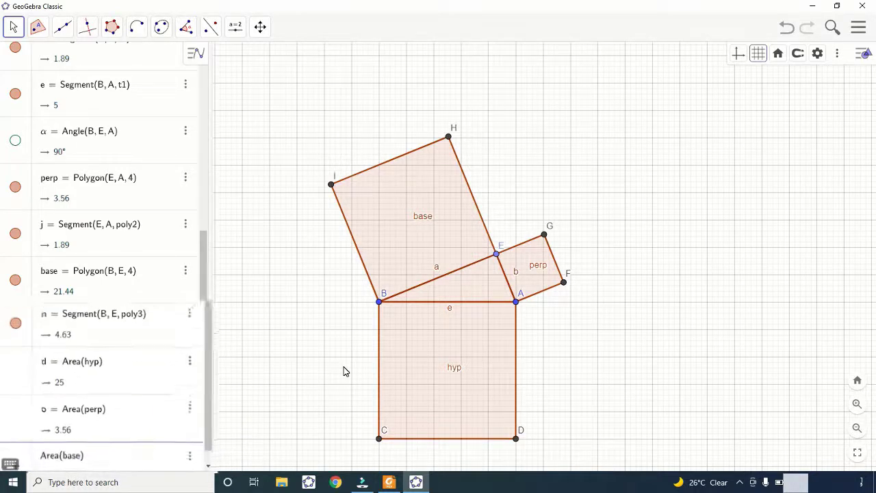
key("Return")
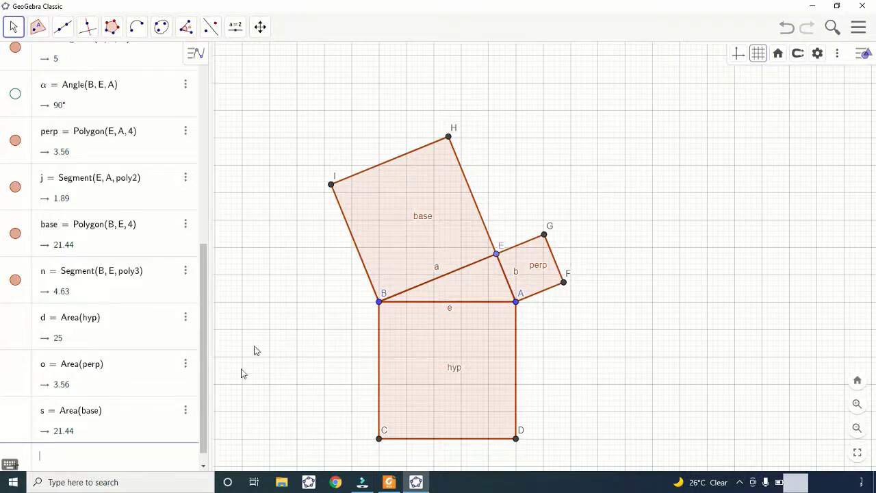
Create a text object from d, the area of hyp, and move it to the empty space beyond the squares
left_click(133, 456)
type("text")
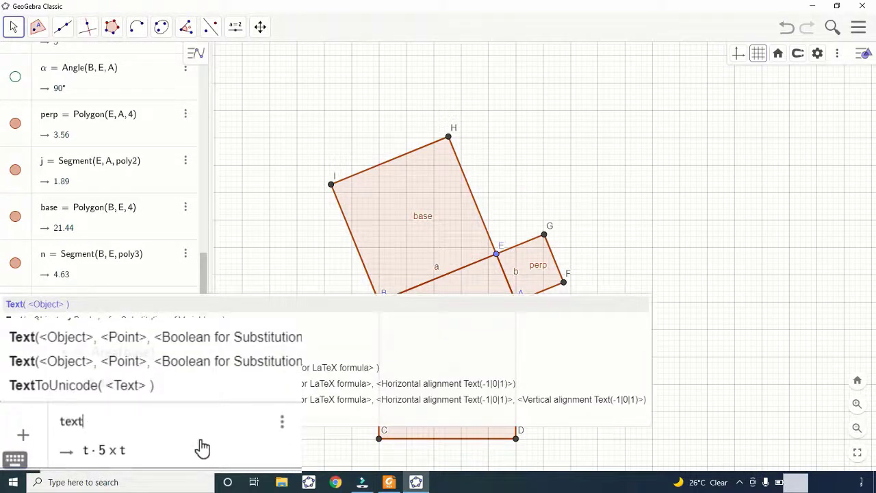
key("Return")
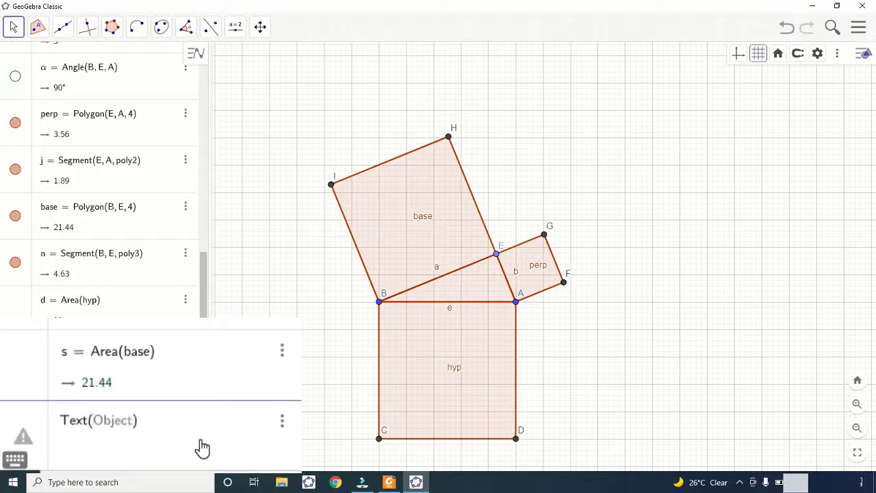
type("d")
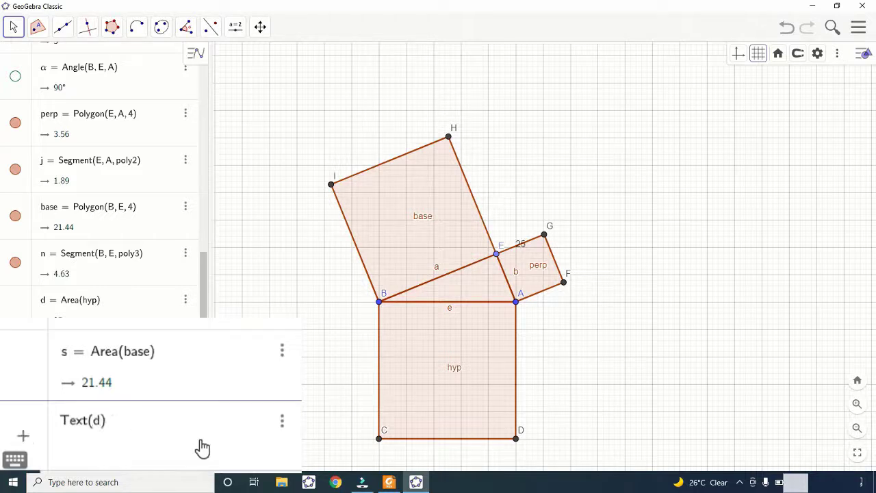
key("Return")
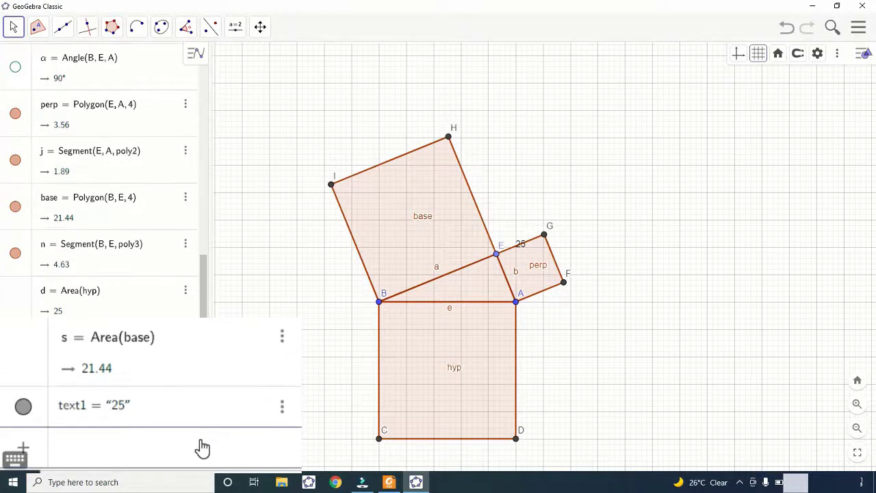
left_click_drag(520, 247, 618, 165)
Create a text object from o, the area of perp, and place it beside the hyp area text
left_click(140, 436)
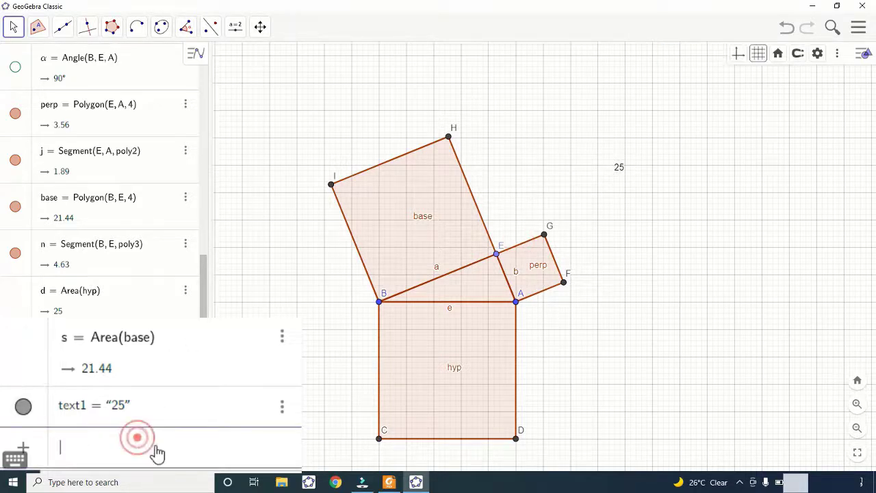
type("text")
key("Return")
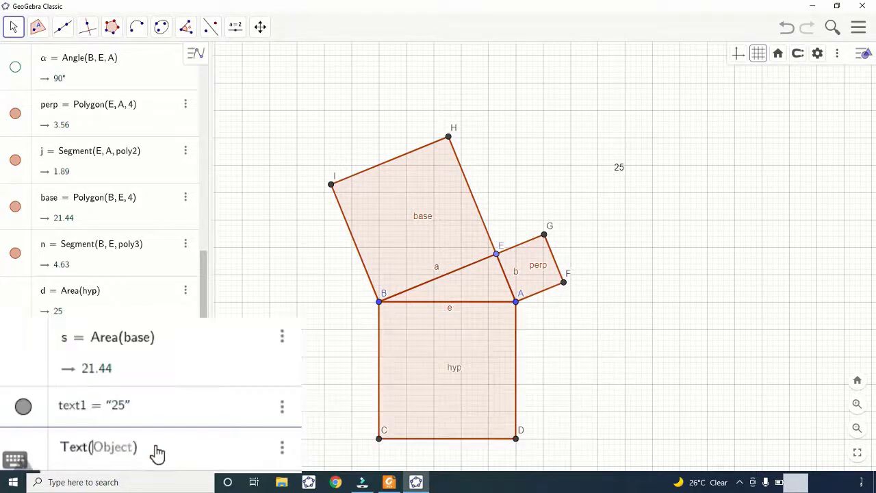
type("o")
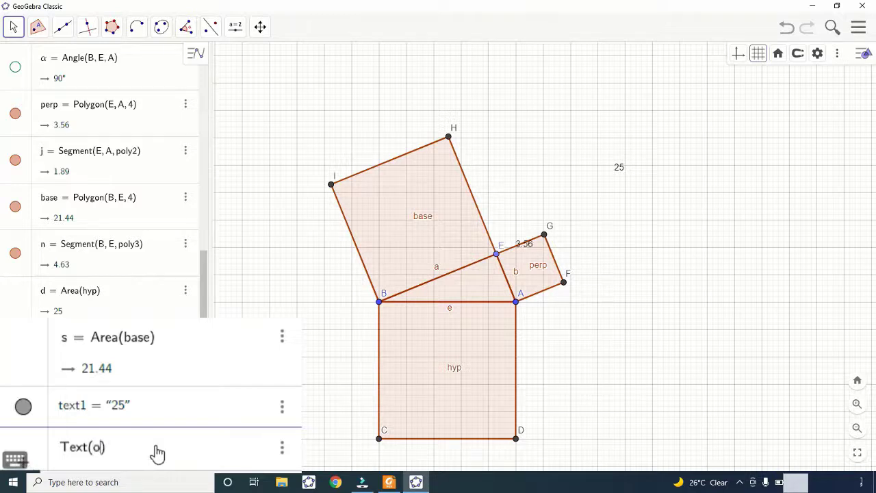
key("Return")
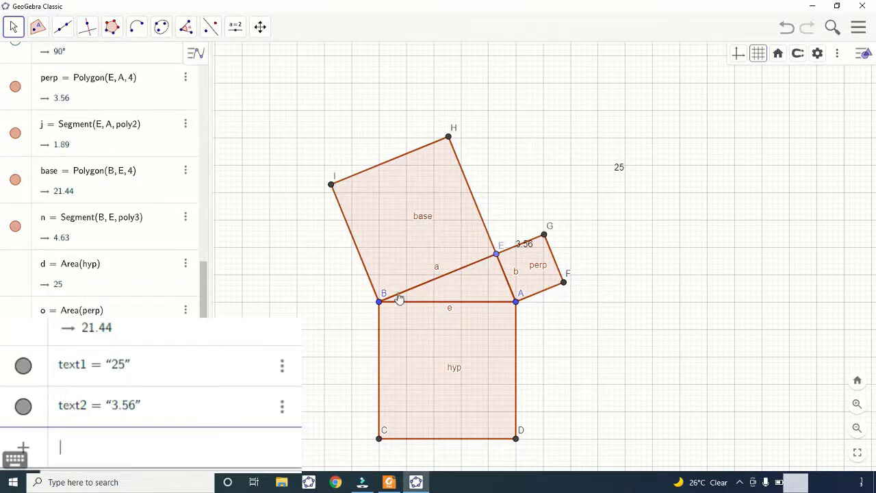
left_click_drag(515, 246, 688, 175)
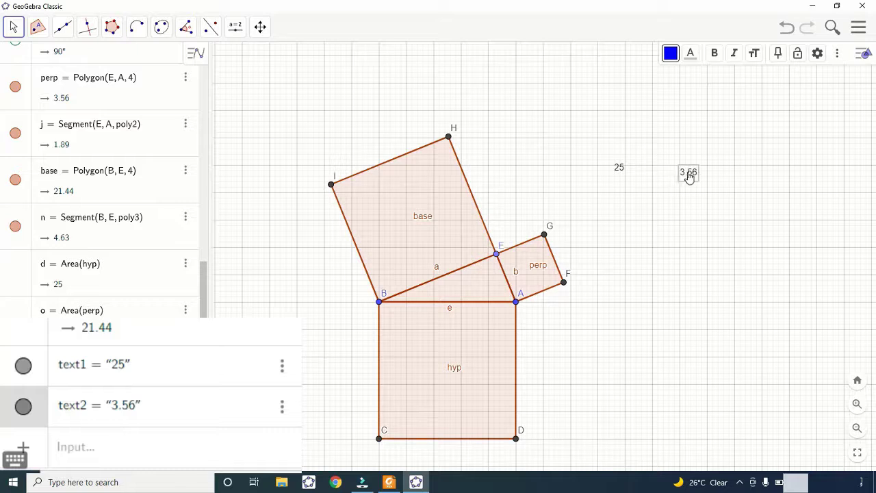
Create a text object from s, the area of base, and place it in line after the perp area text
left_click(180, 443)
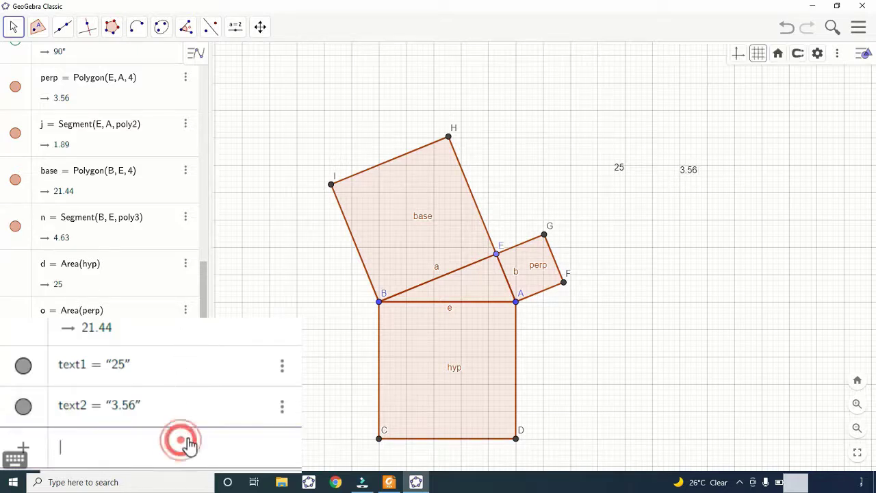
type("text")
key("Return")
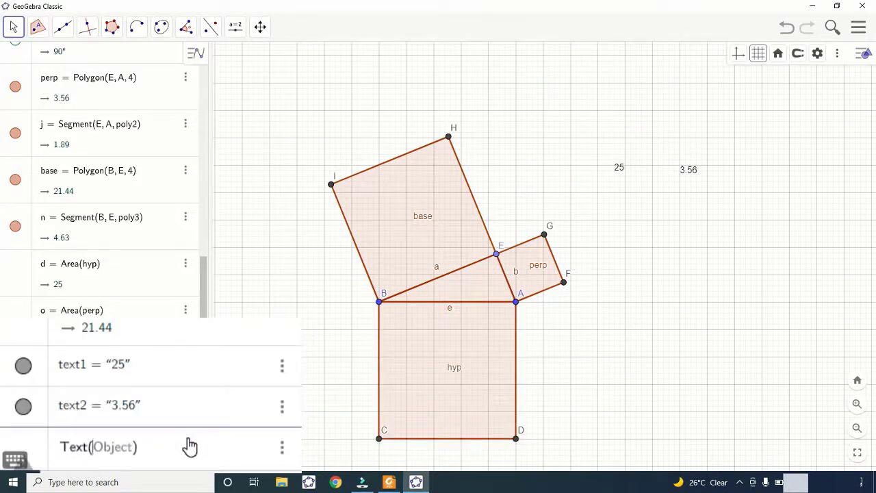
type("s")
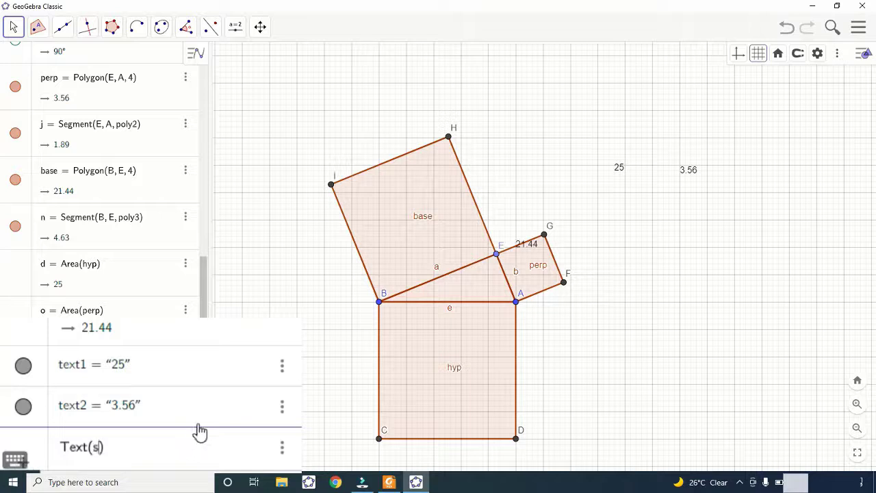
key("Return")
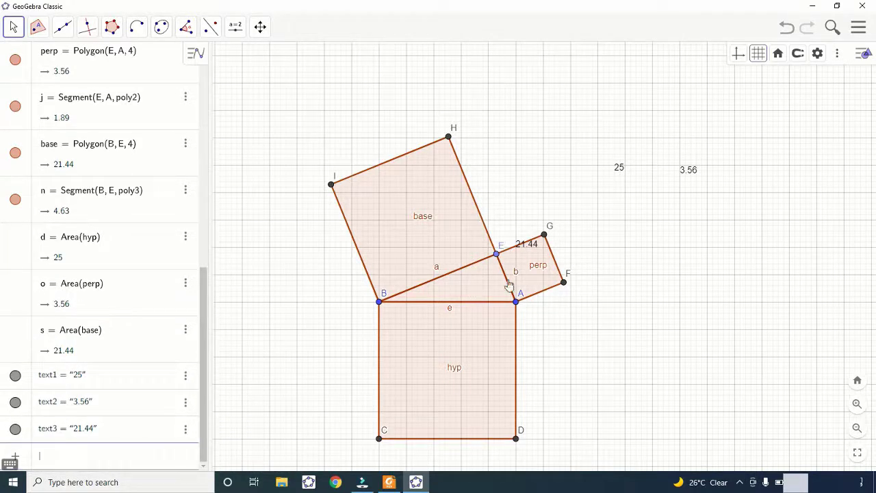
left_click_drag(531, 252, 756, 175)
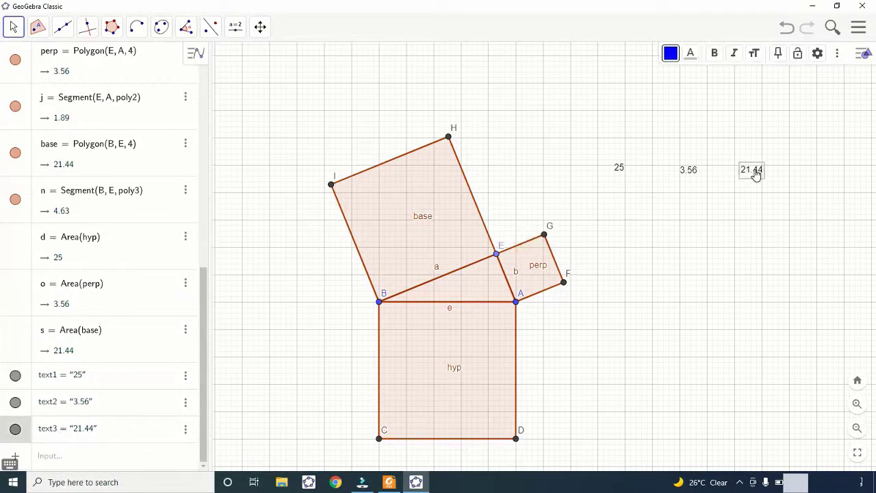
Add the LaTeX formula text (hyp)^2 above the hyp area value
left_click(234, 26)
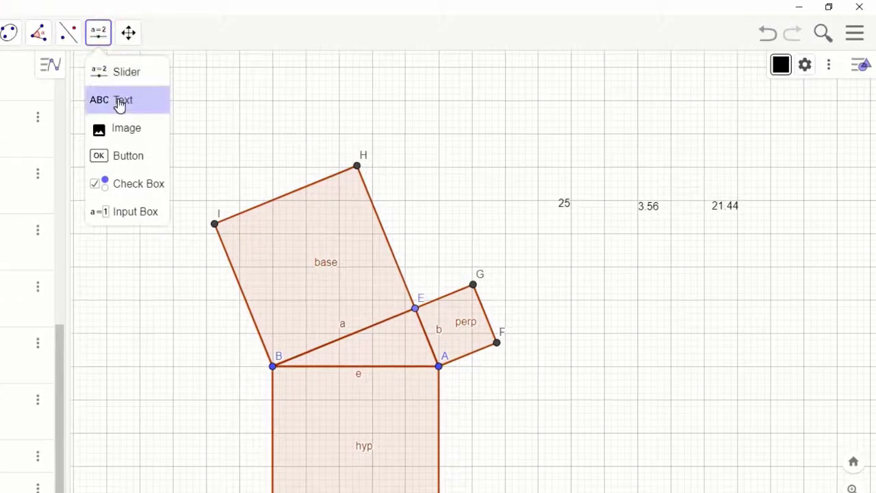
left_click(249, 81)
left_click(552, 150)
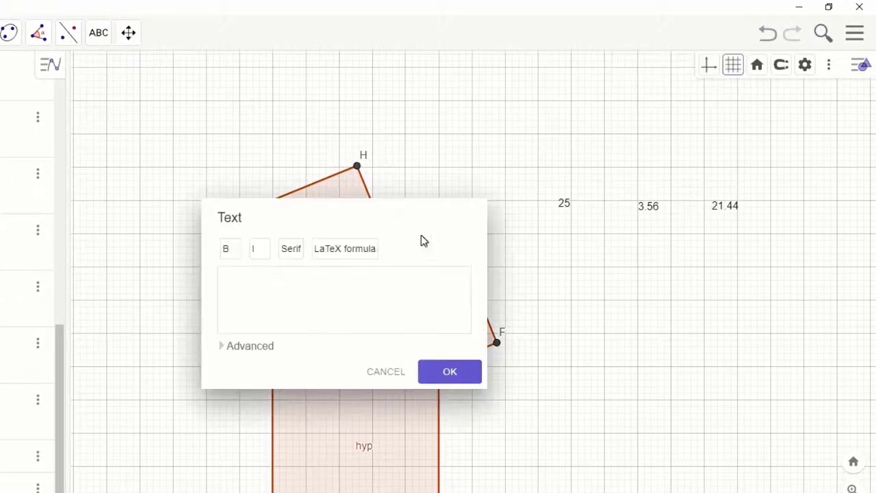
left_click(304, 289)
type("(hyp)^2")
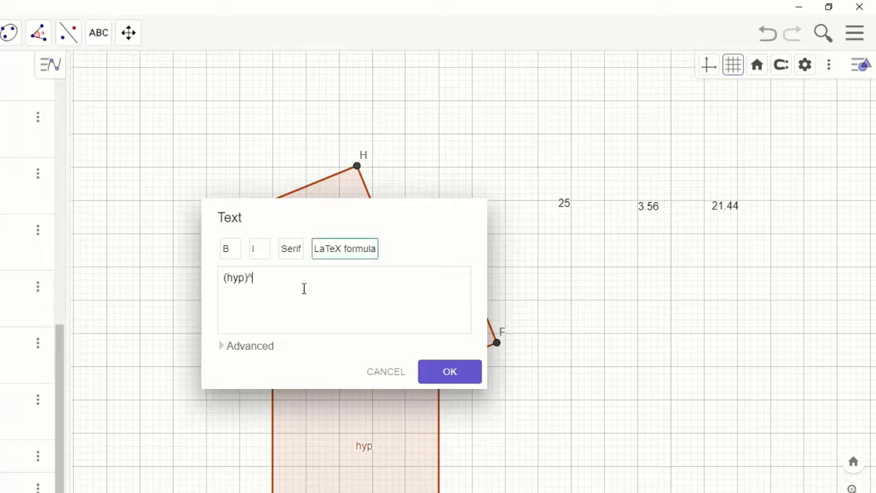
left_click(430, 372)
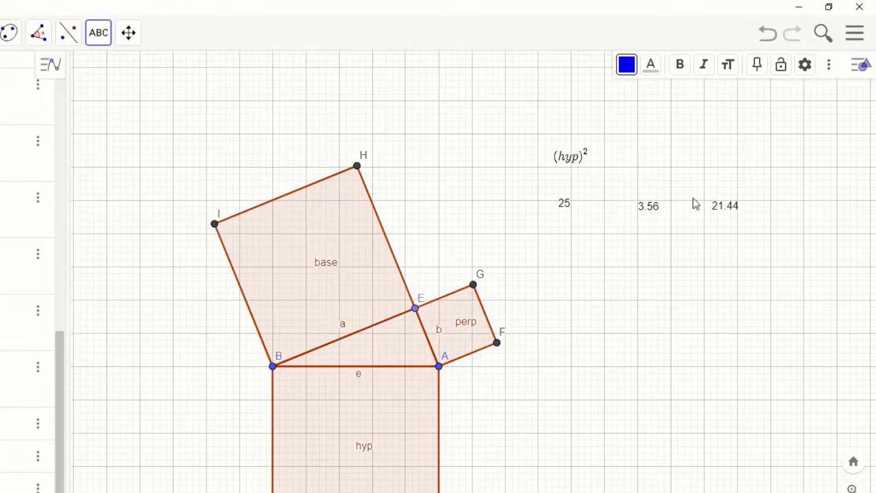
Add an "=" text just after the (hyp)^2 formula
left_click(611, 161)
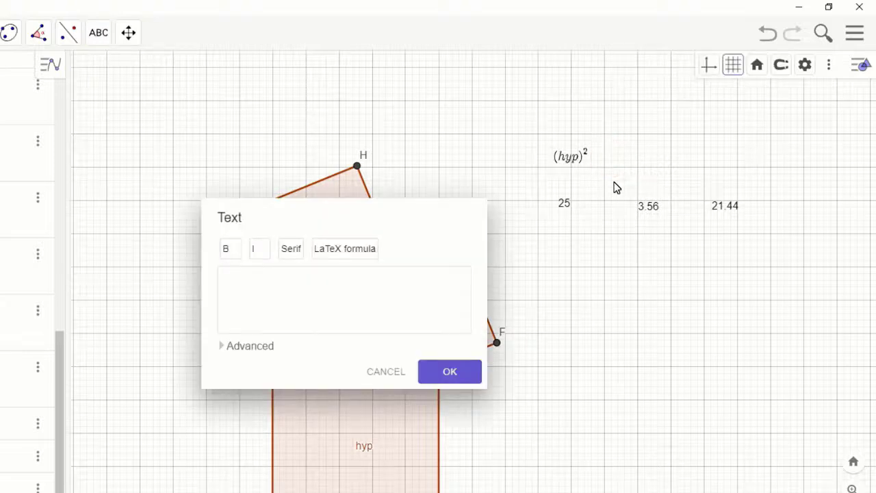
left_click(300, 313)
type("=")
left_click(470, 373)
Add the LaTeX formula text (perp)^2 above the perp area value, following the equals sign
left_click(638, 164)
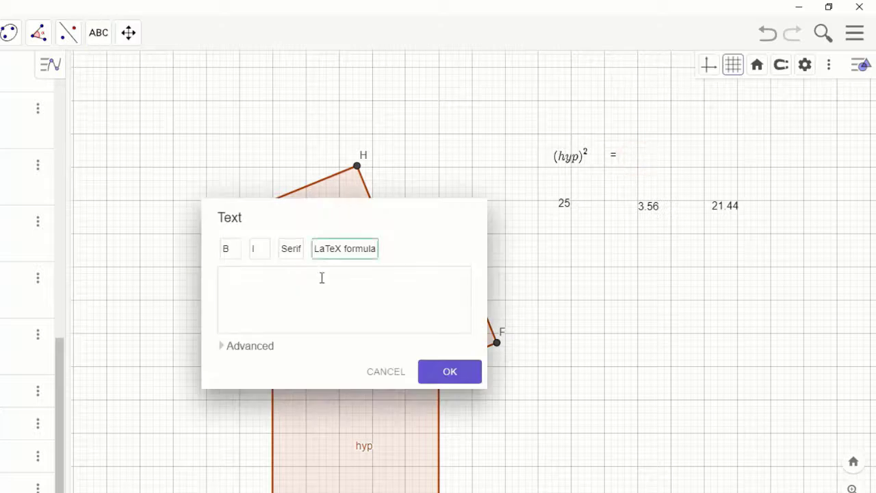
left_click(322, 278)
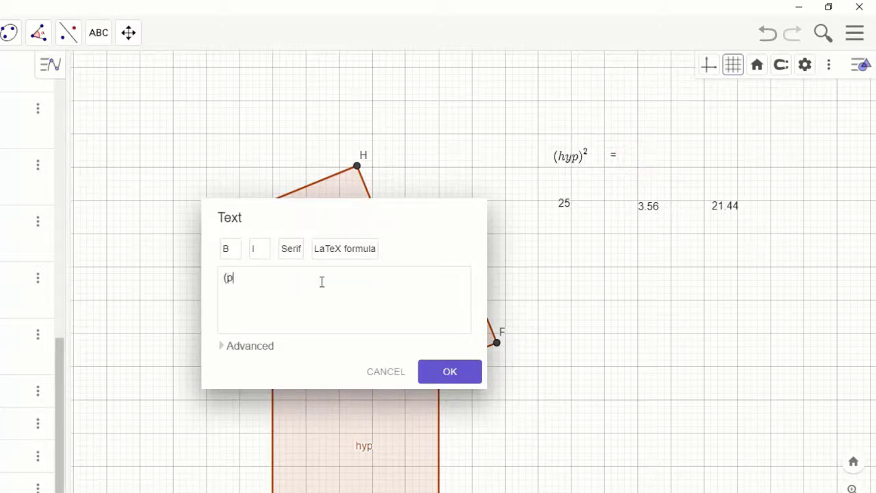
type("(perp)^2")
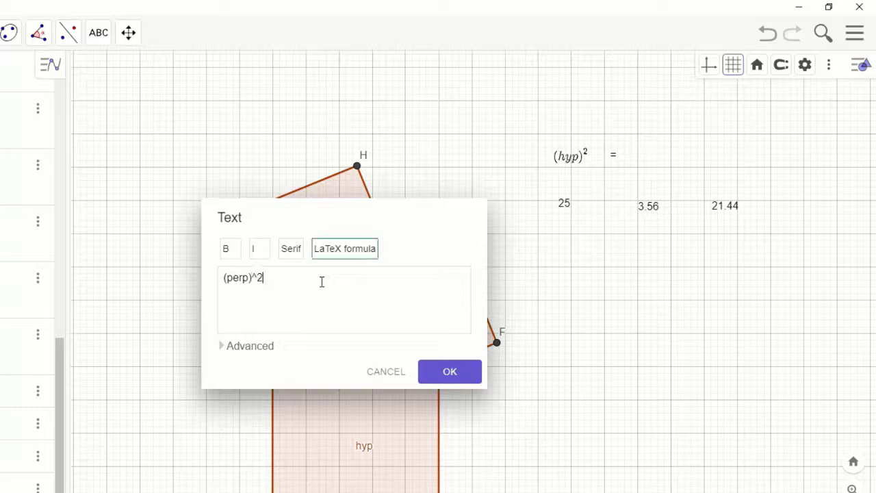
left_click(447, 371)
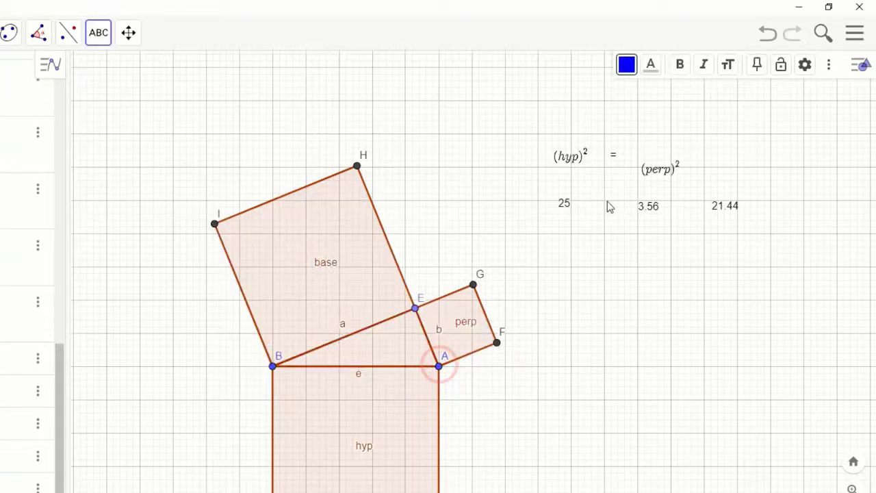
Add a "+" text just after the (perp)^2 formula
left_click(687, 171)
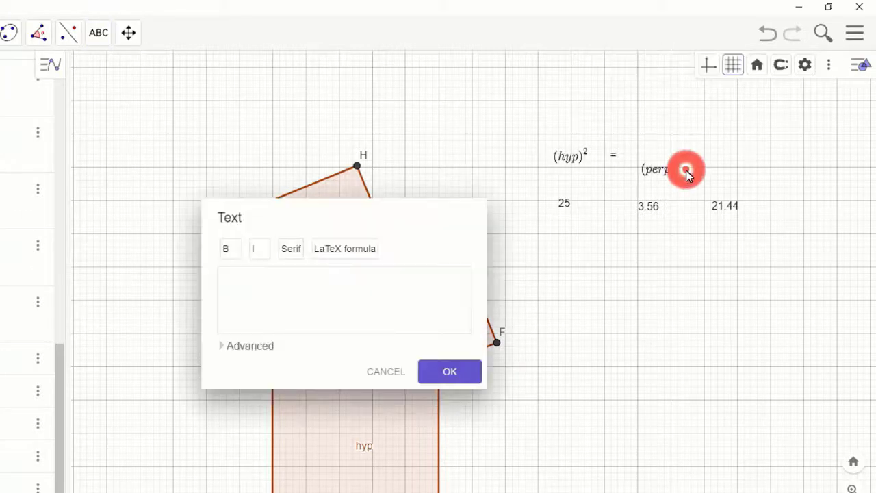
left_click(344, 275)
type("+")
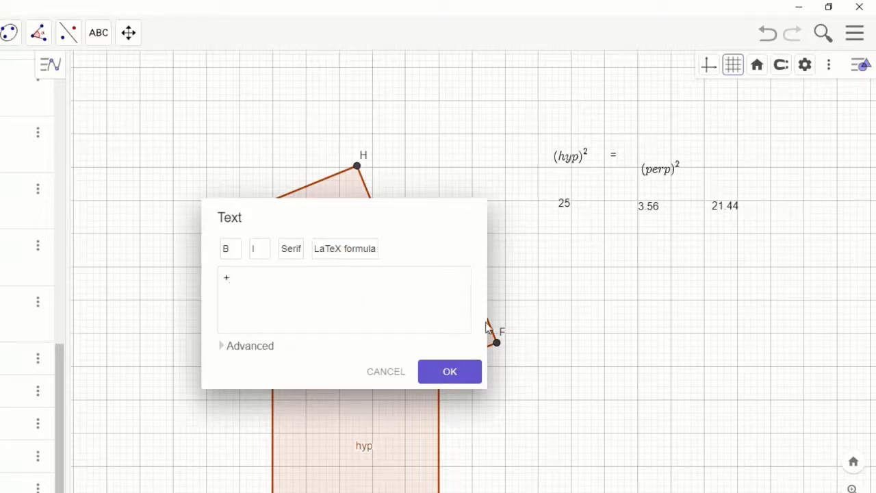
left_click(448, 371)
Add the LaTeX formula text (base)^2 above the base area value, following the plus sign
left_click(722, 171)
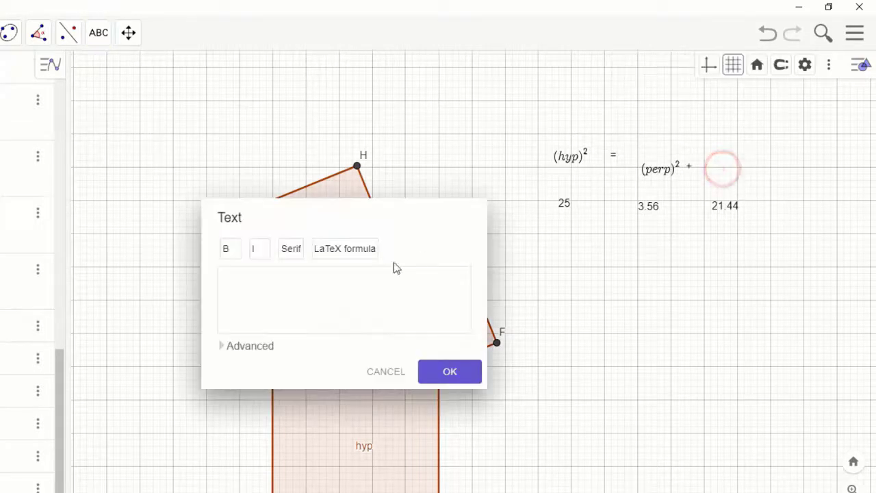
left_click(348, 272)
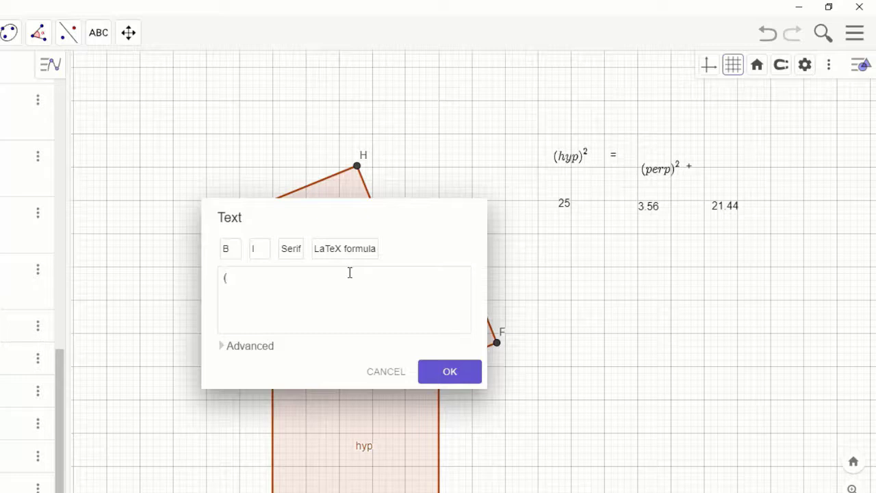
type("(base)^2")
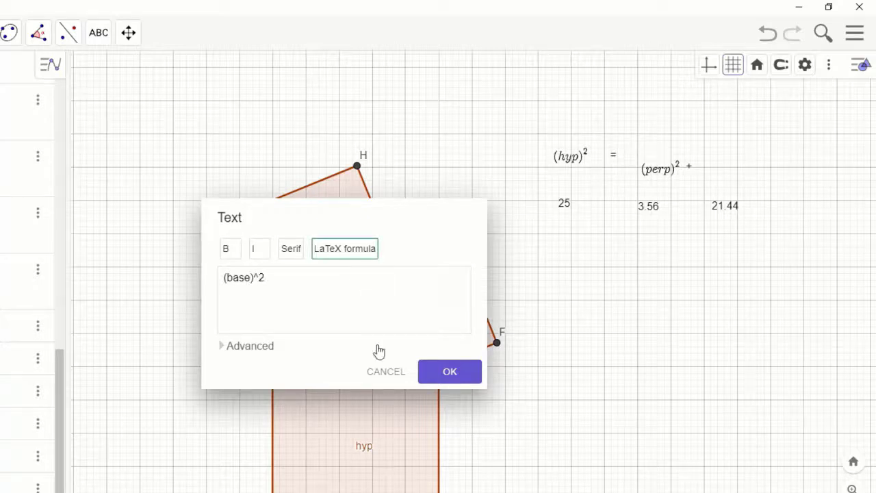
left_click(447, 371)
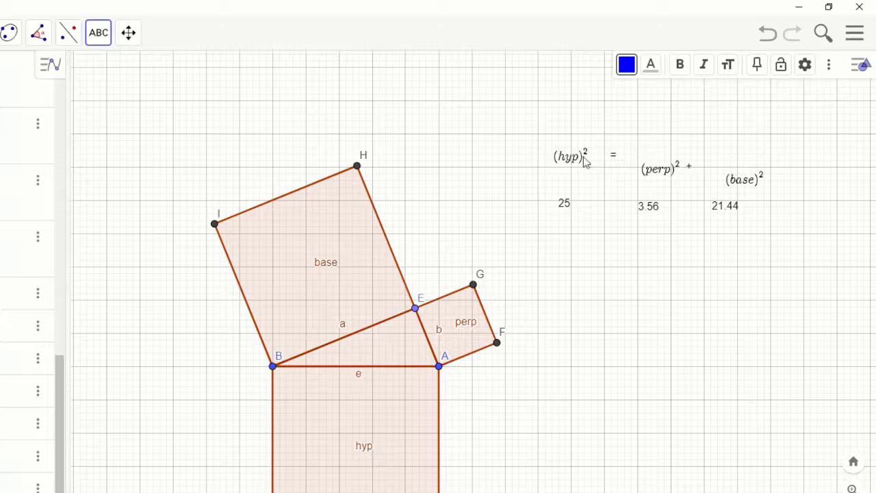
Select all formula, operator and area texts together and enlarge their font size
left_click(0, 32)
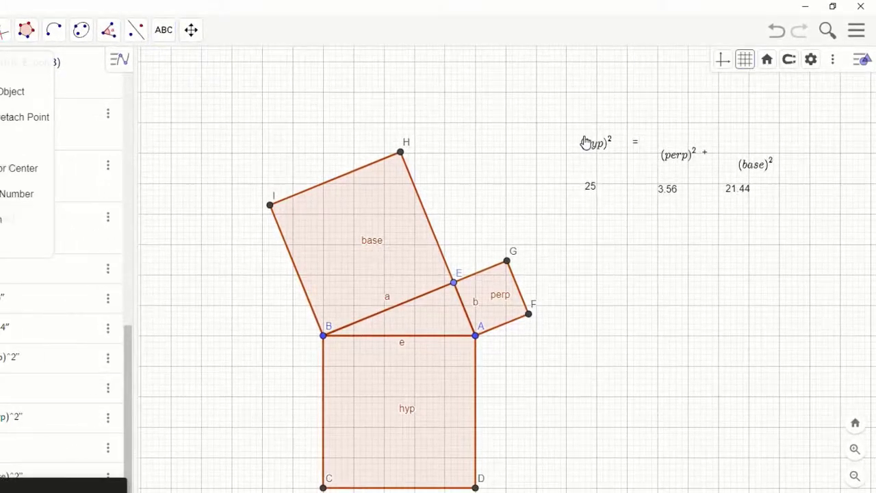
left_click(587, 143)
left_click(635, 142, "ctrl")
left_click(677, 155, "ctrl")
left_click(704, 153, "ctrl")
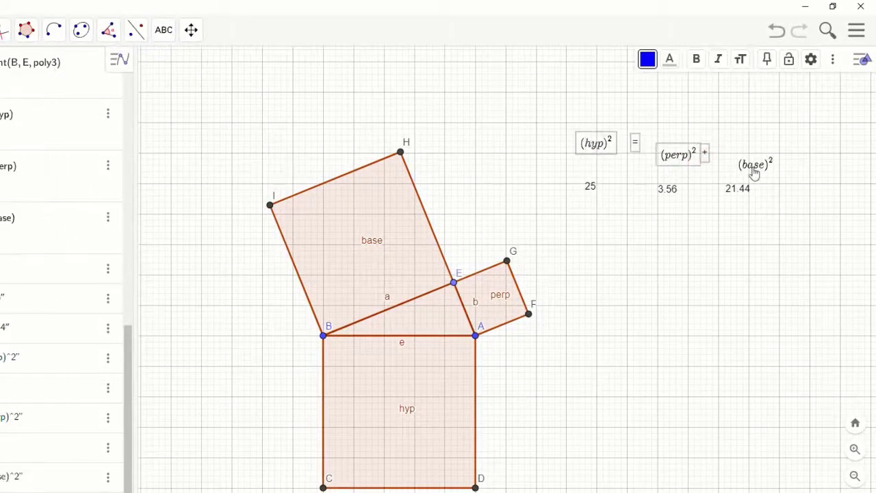
left_click(755, 166, "ctrl")
left_click(738, 188, "ctrl")
left_click(667, 188, "ctrl")
left_click(590, 187, "ctrl")
Space out the enlarged area values so each sits beneath its (hyp)^2, (perp)^2 or (base)^2 term
left_click_drag(595, 183, 555, 171)
left_click_drag(677, 185, 648, 168)
left_click_drag(749, 185, 769, 171)
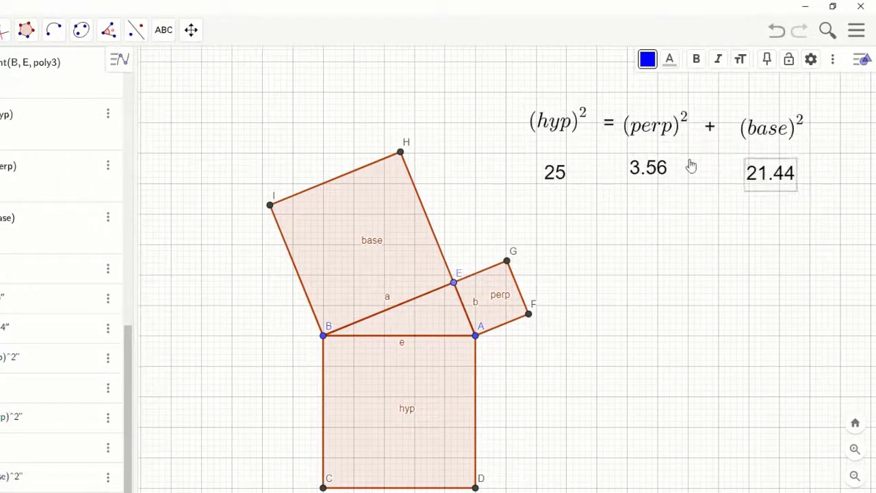
Fill the squares with solid colours: hyp dark green, perp blue and base orange-red
left_click(411, 394)
left_click(717, 59)
left_click(722, 84)
left_click_drag(726, 126, 770, 127)
left_click(494, 290)
left_click(788, 105)
Give each squared term and its area value the background colour of its square: hyp green, perp blue, base orange-red
left_click(558, 122)
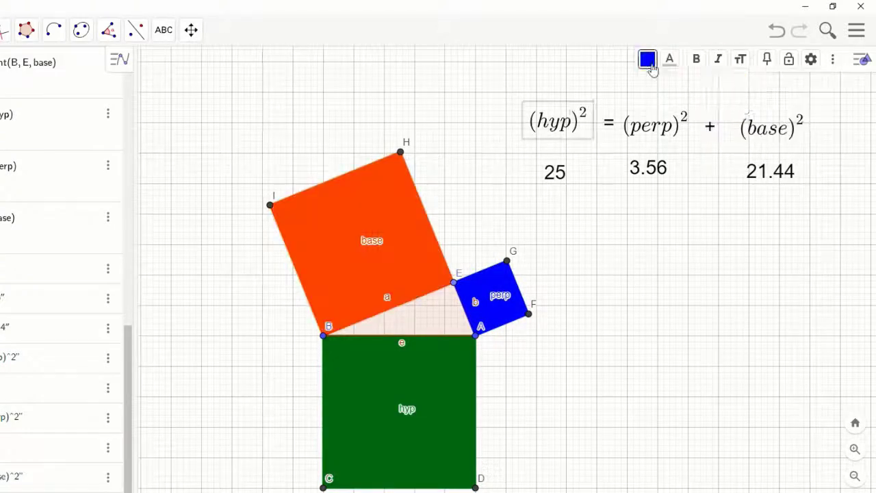
left_click(647, 60)
left_click(652, 83)
left_click(655, 126)
left_click(648, 60)
left_click(673, 83)
left_click(718, 104)
key("Escape")
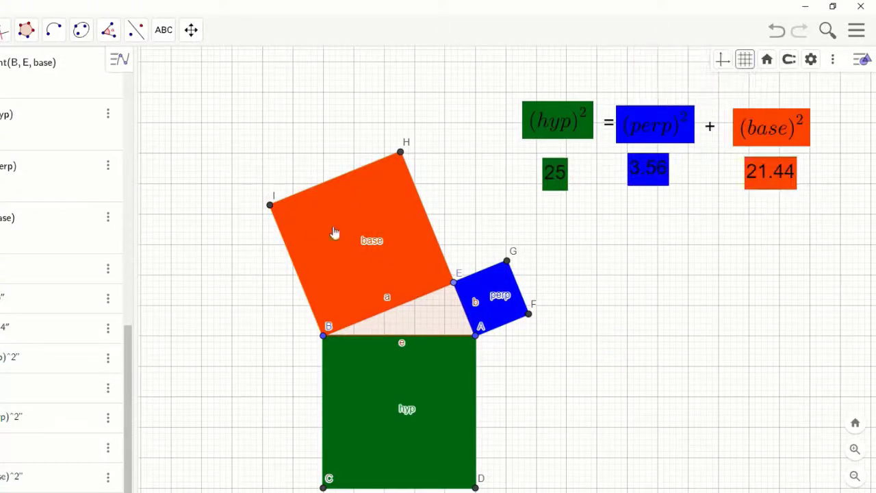
Align the (base)^2 and (perp)^2 formulas with (hyp)^2 and centre the perp area value under its term
left_click_drag(762, 132, 762, 128)
left_click_drag(671, 137, 674, 133)
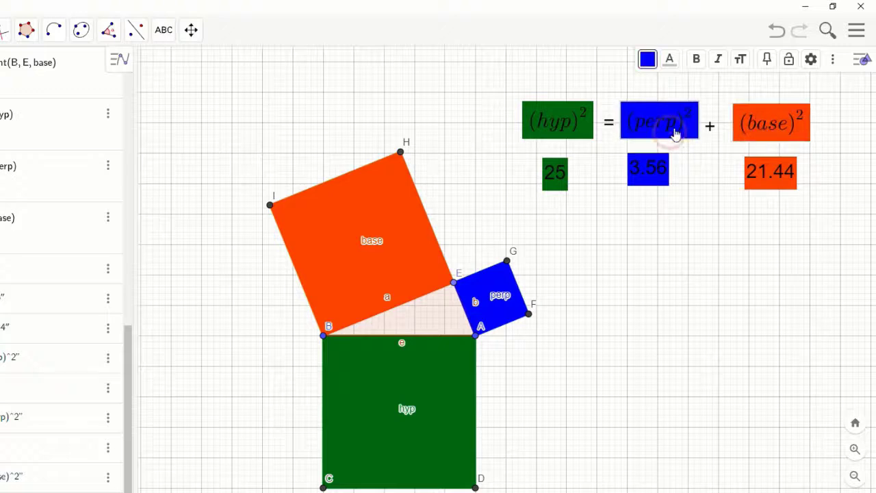
left_click_drag(643, 168, 655, 167)
left_click(575, 369)
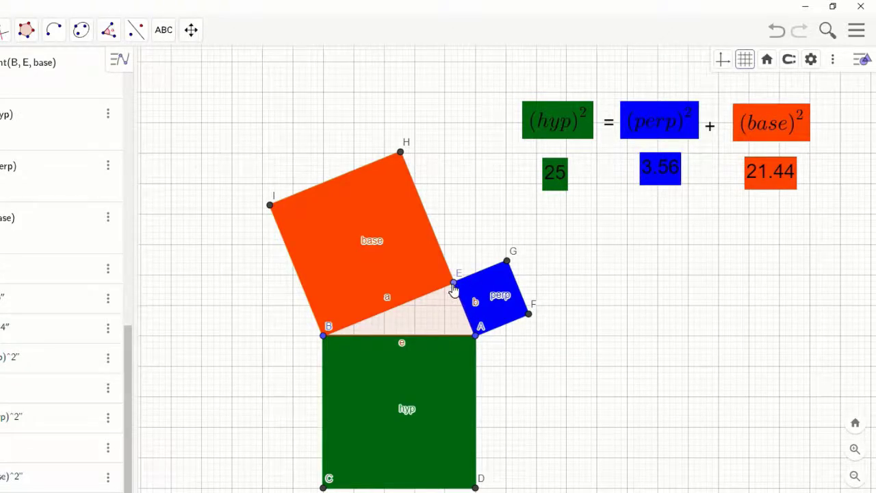
Test the construction by moving vertex E and lengthening hypotenuse AB to 7 units, watching the area values update
left_click_drag(453, 290, 384, 273)
left_click_drag(370, 278, 407, 273)
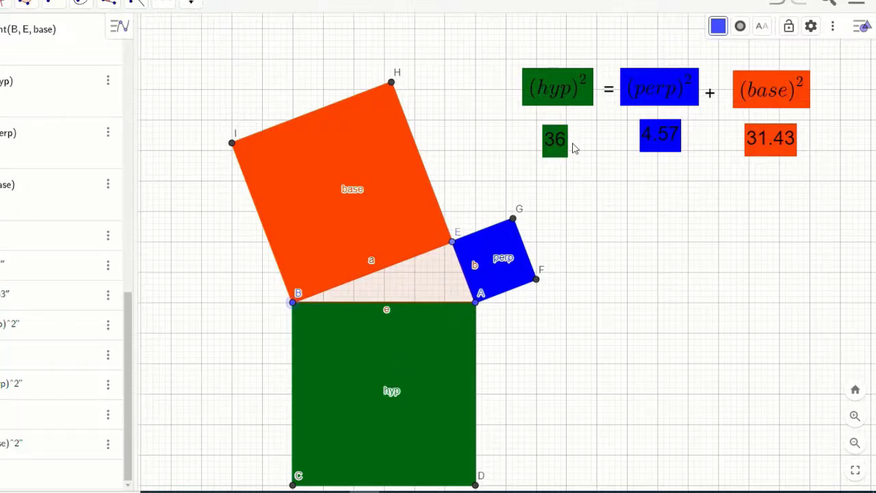
left_click(452, 242)
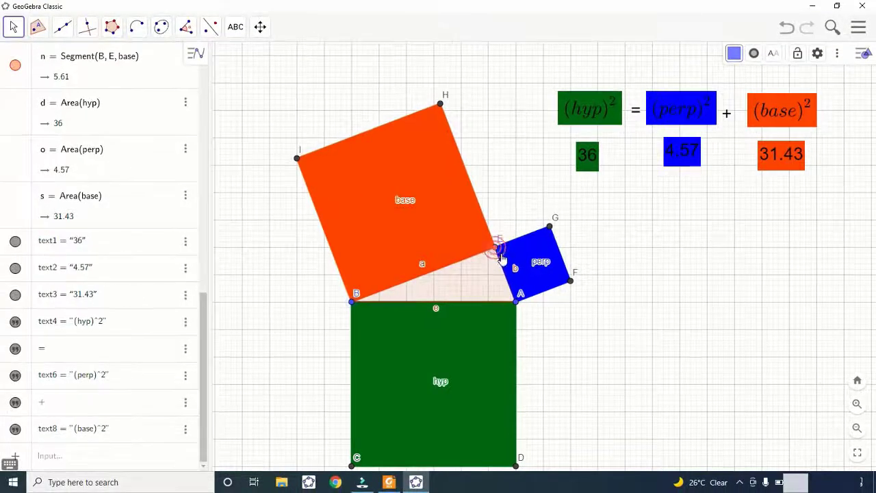
left_click_drag(501, 257, 546, 305)
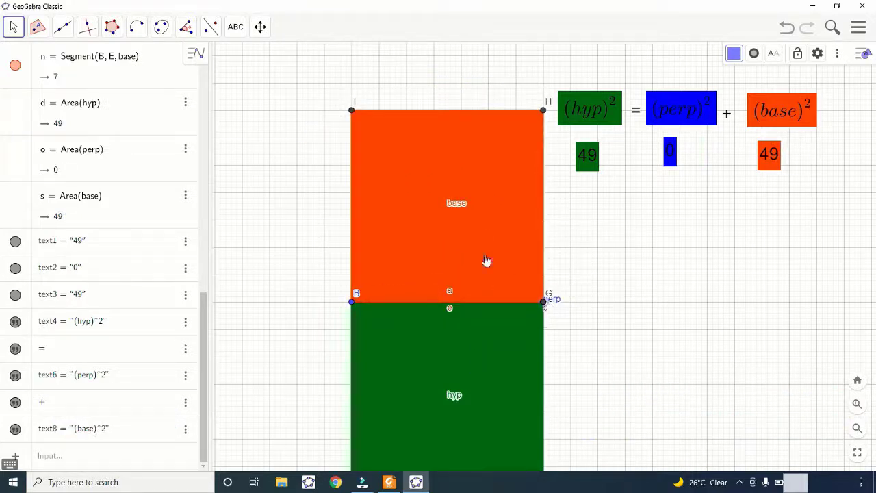